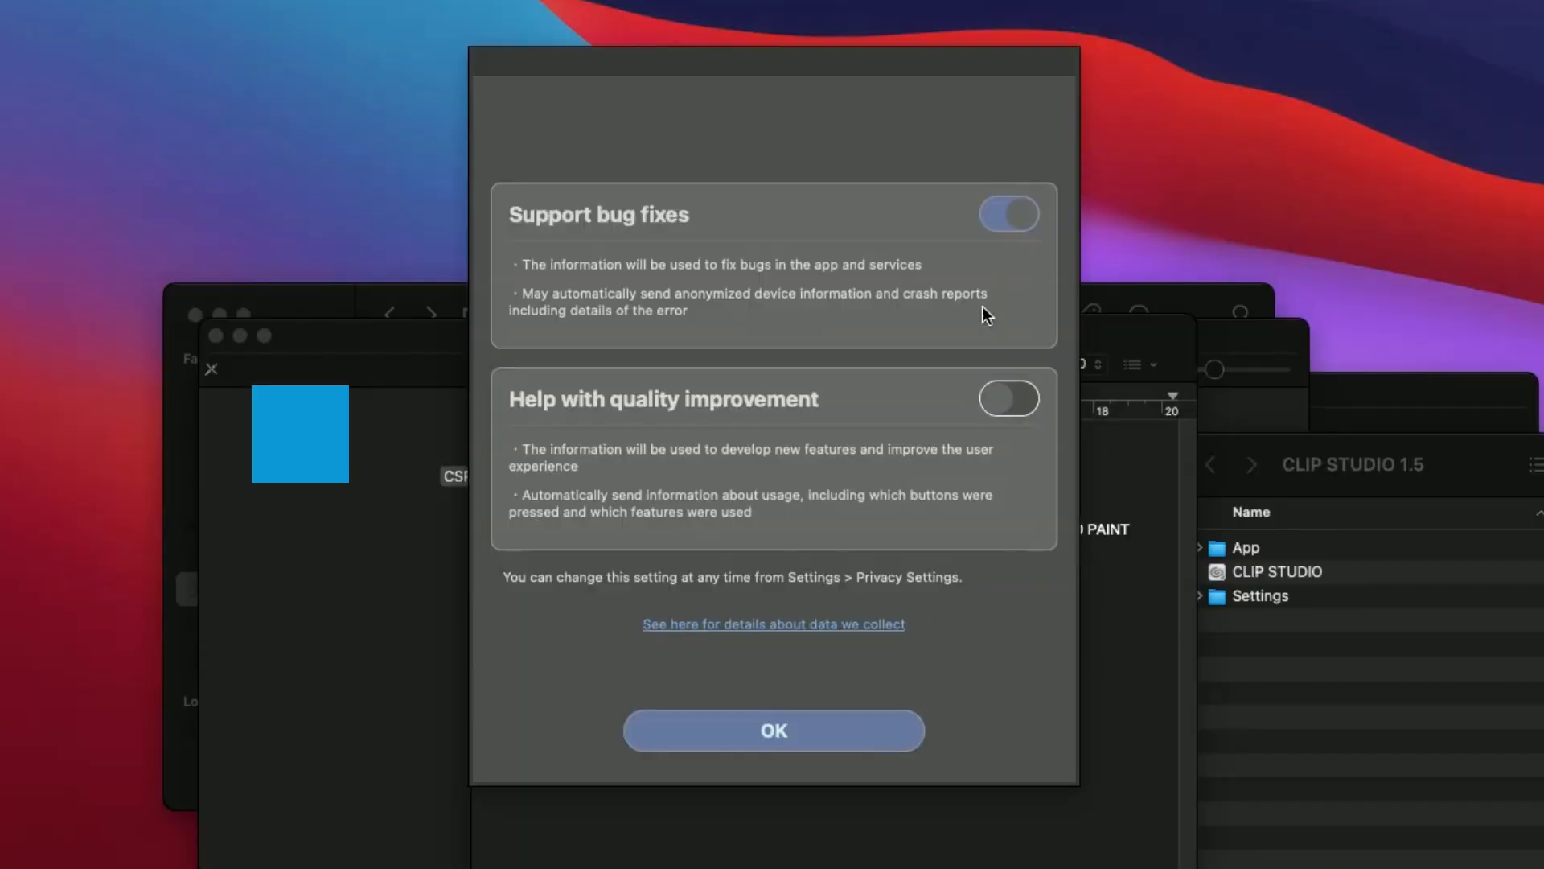
Turn off the Support bug fixes data sharing and confirm the privacy dialog
{"action": "left_click", "coordinate": [1010, 215]}
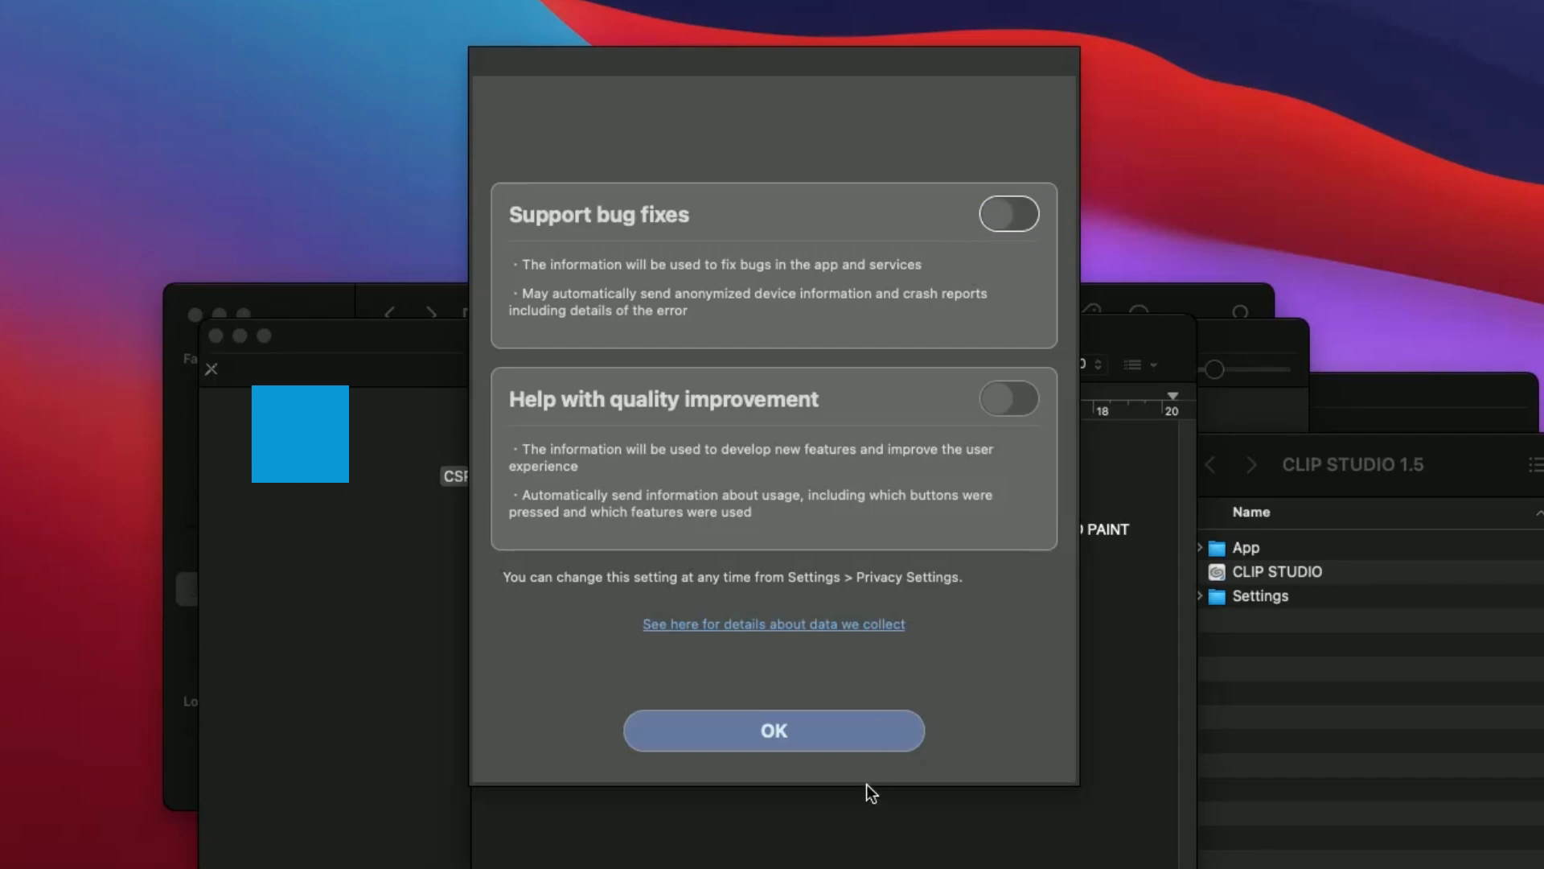
{"action": "left_click", "coordinate": [874, 737]}
Acknowledge the Setting up notice and accept the additional materials download
{"action": "left_click", "coordinate": [875, 737]}
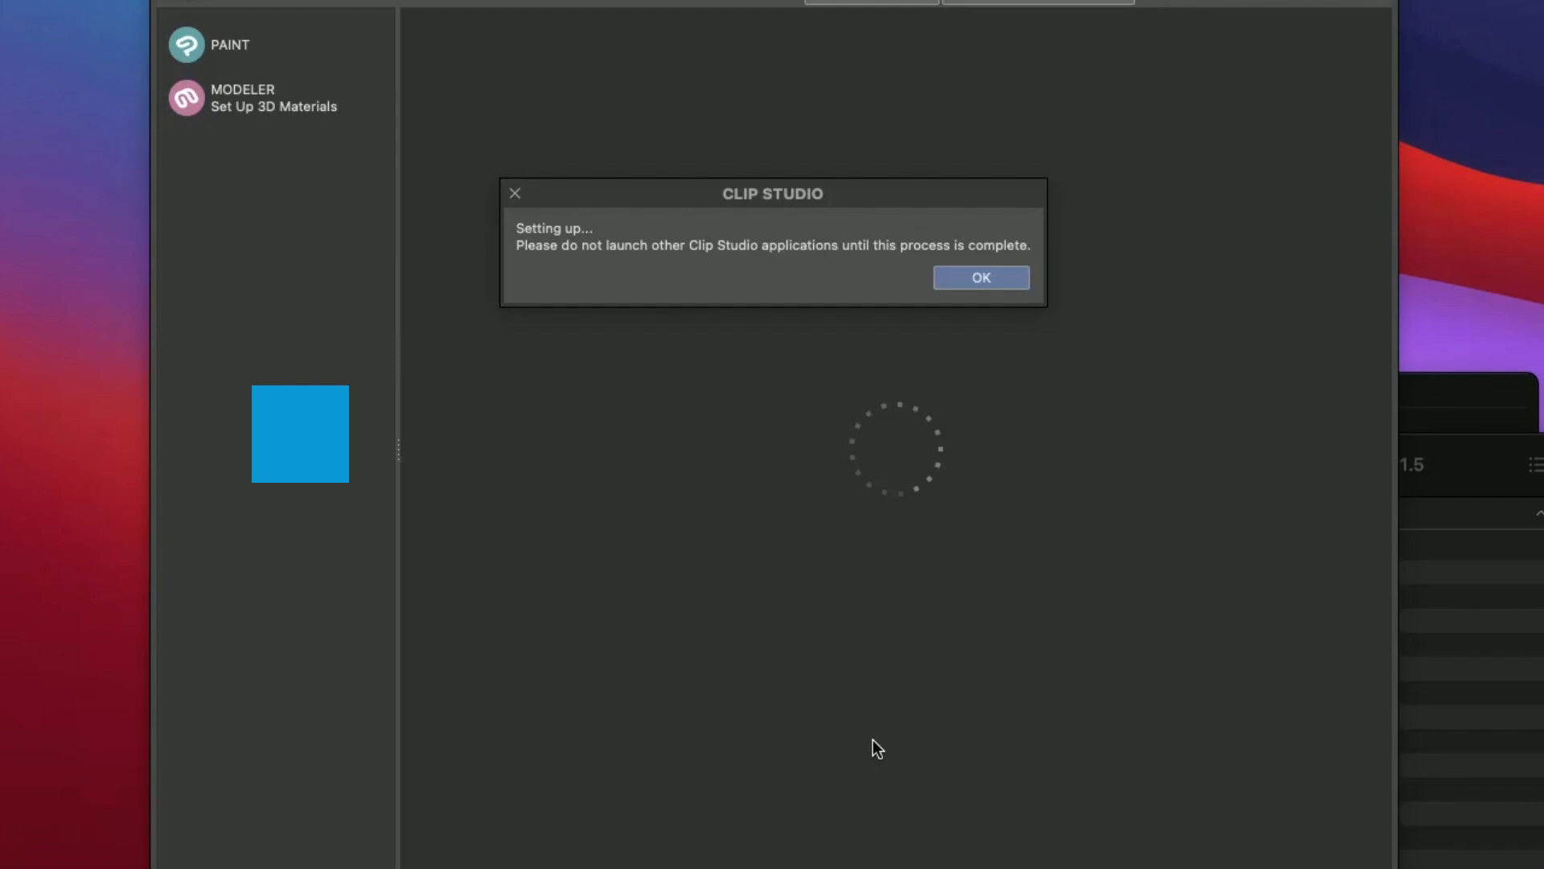
{"action": "left_click", "coordinate": [975, 250]}
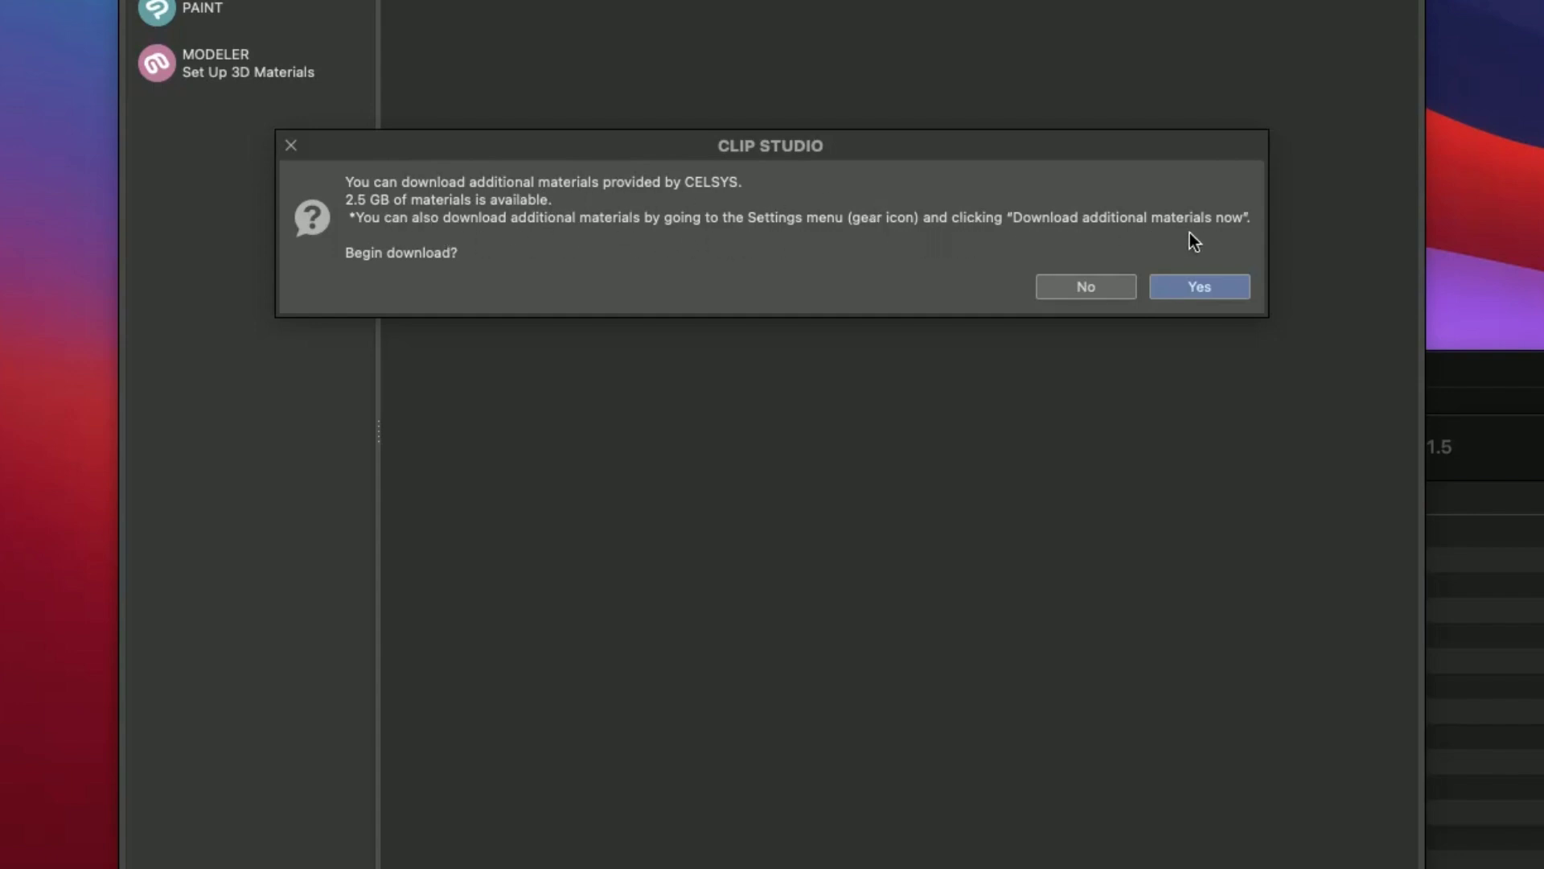
{"action": "left_click", "coordinate": [1215, 292]}
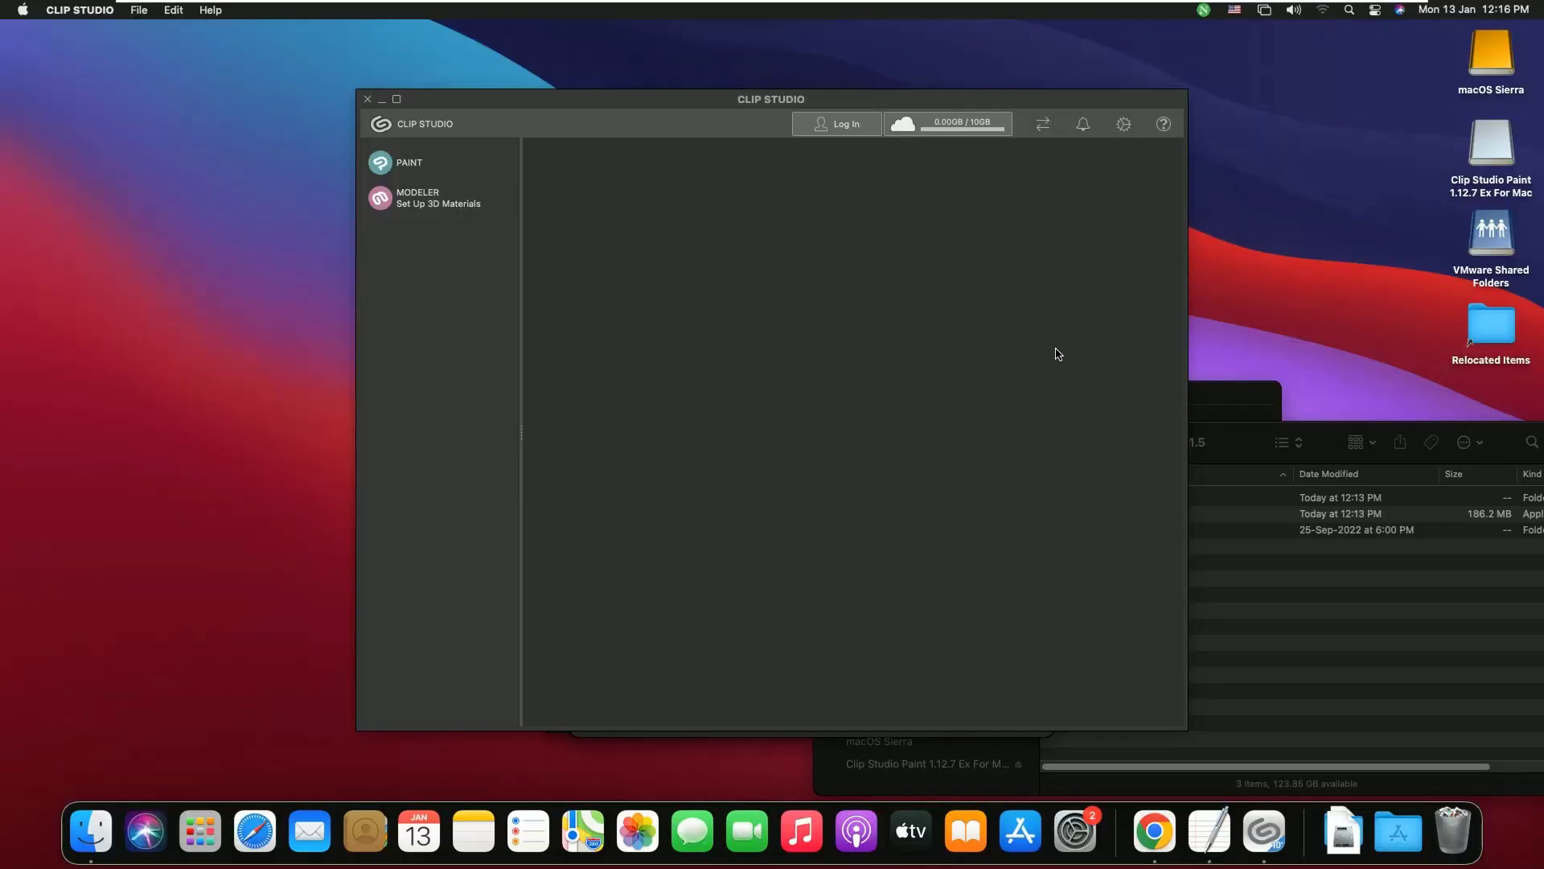
Launch and close PAINT, then confirm in Data Transfers that the materials finished downloading
{"action": "left_click", "coordinate": [458, 170]}
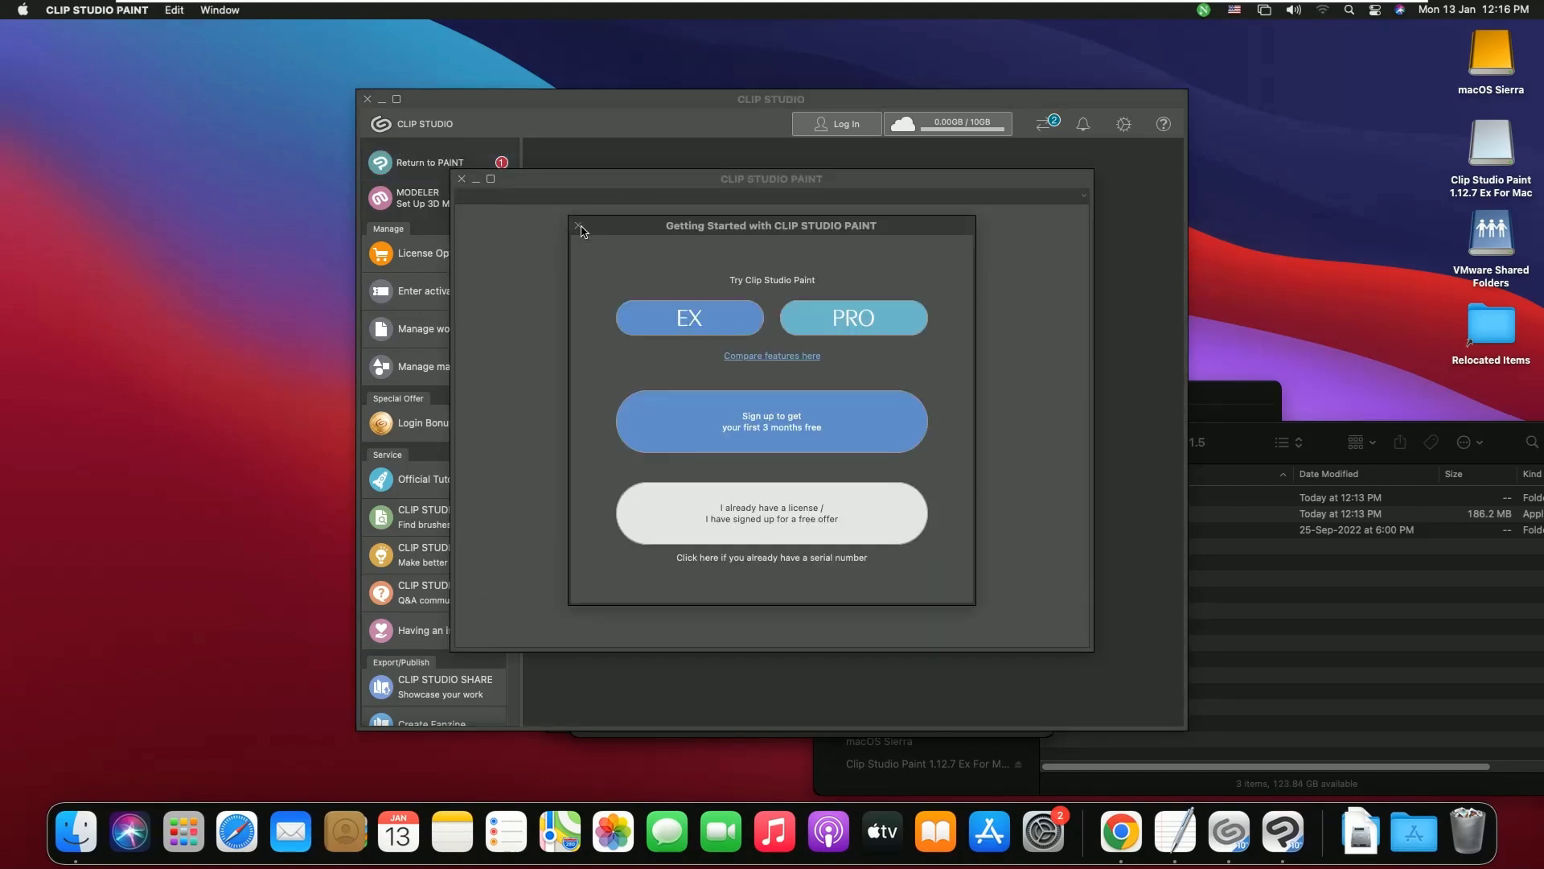
{"action": "left_click", "coordinate": [579, 224]}
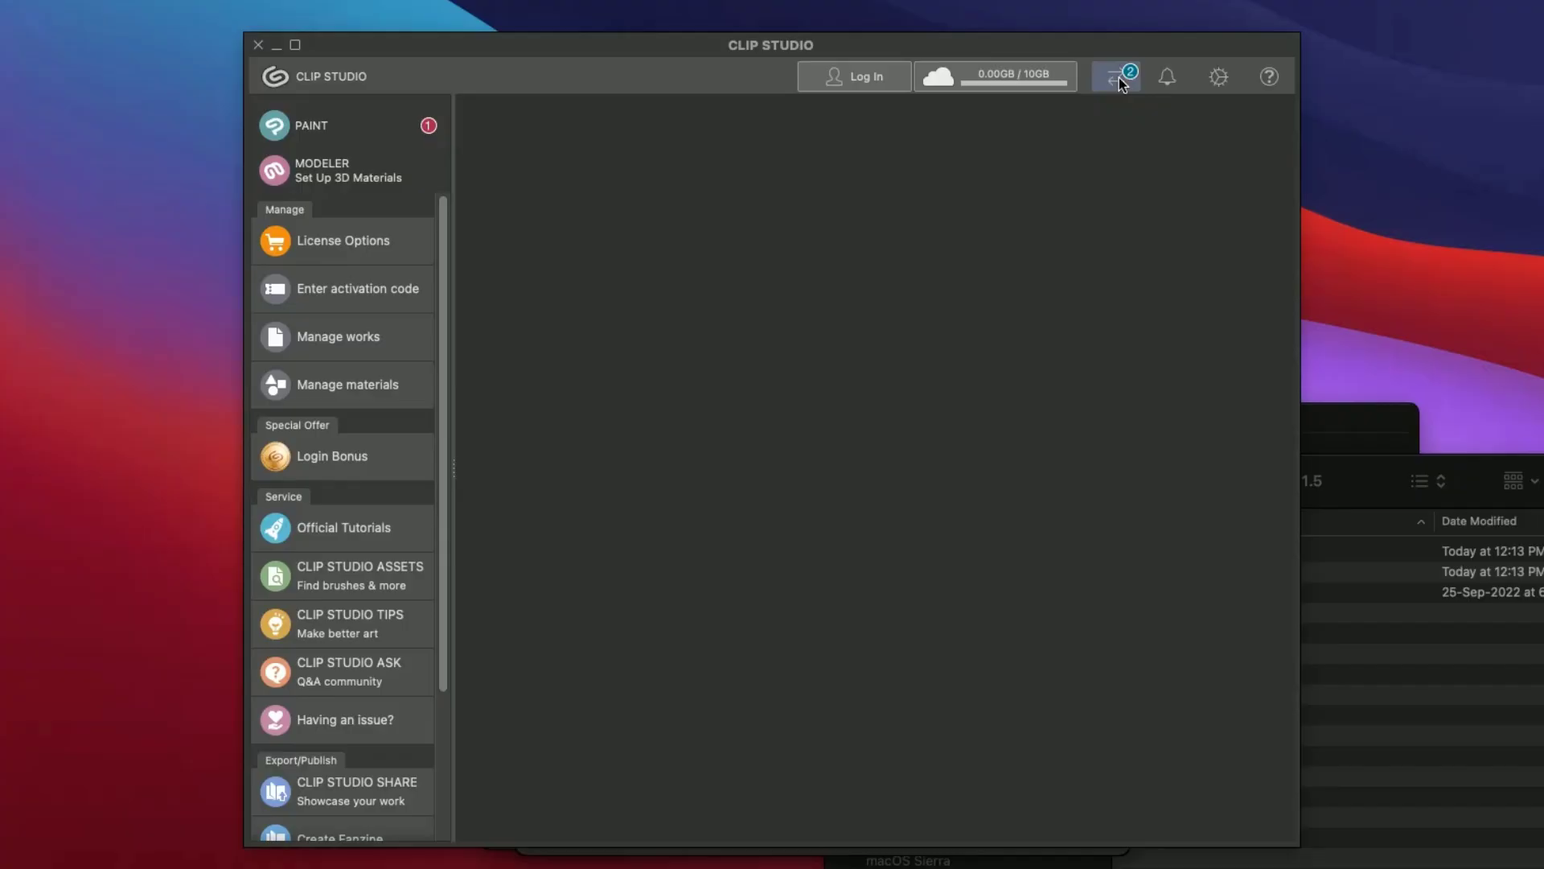
{"action": "left_click", "coordinate": [1118, 78]}
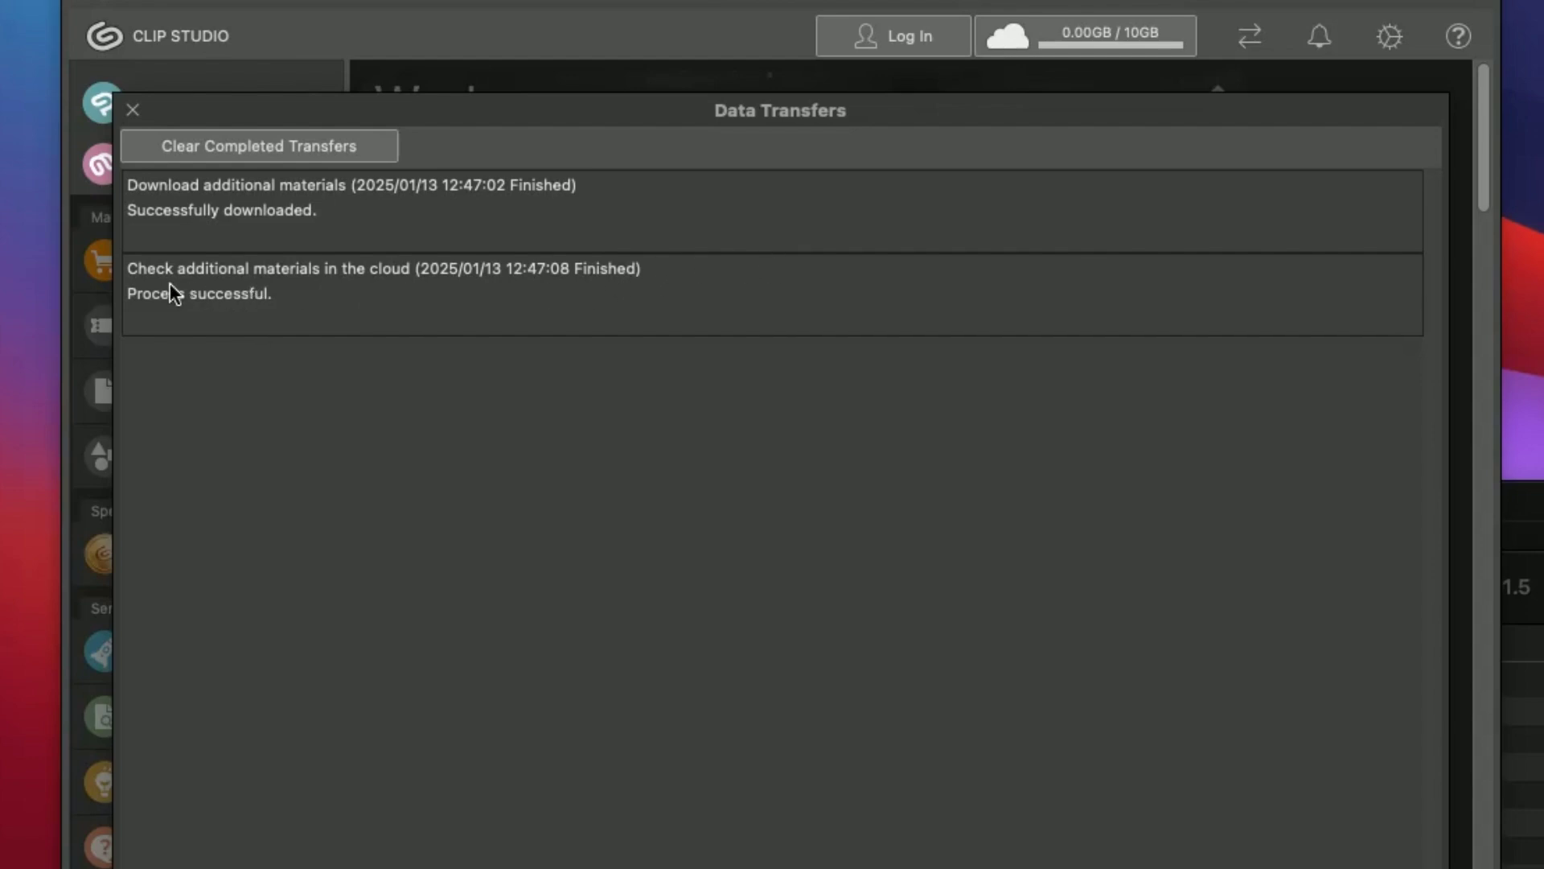
{"action": "left_click", "coordinate": [133, 110]}
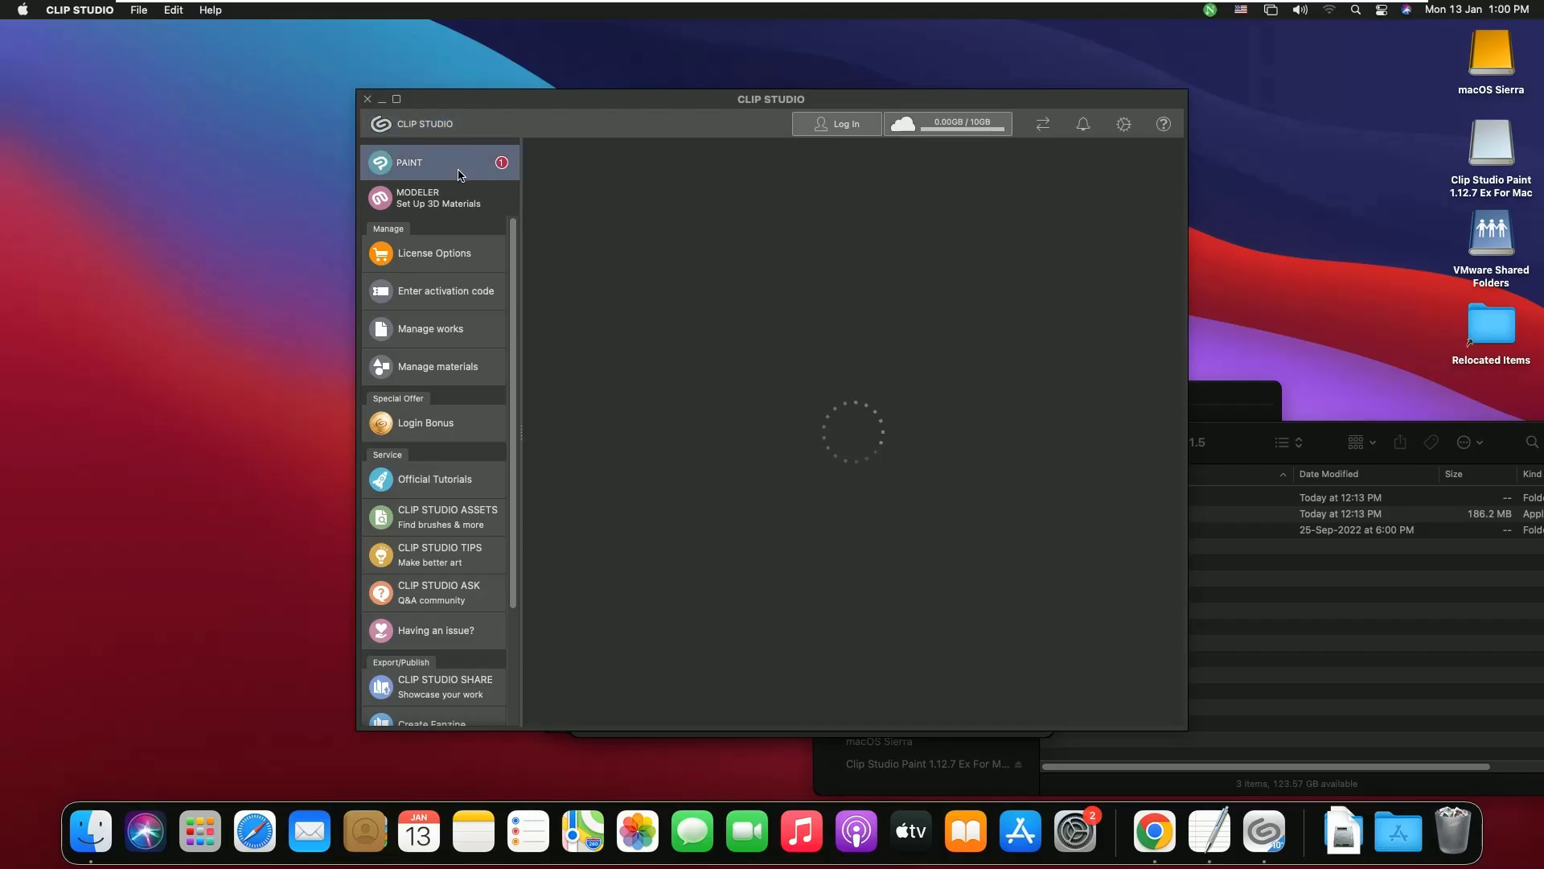
Start Clip Studio Paint with the EX trial and dismiss the update announcement
{"action": "left_click", "coordinate": [459, 176]}
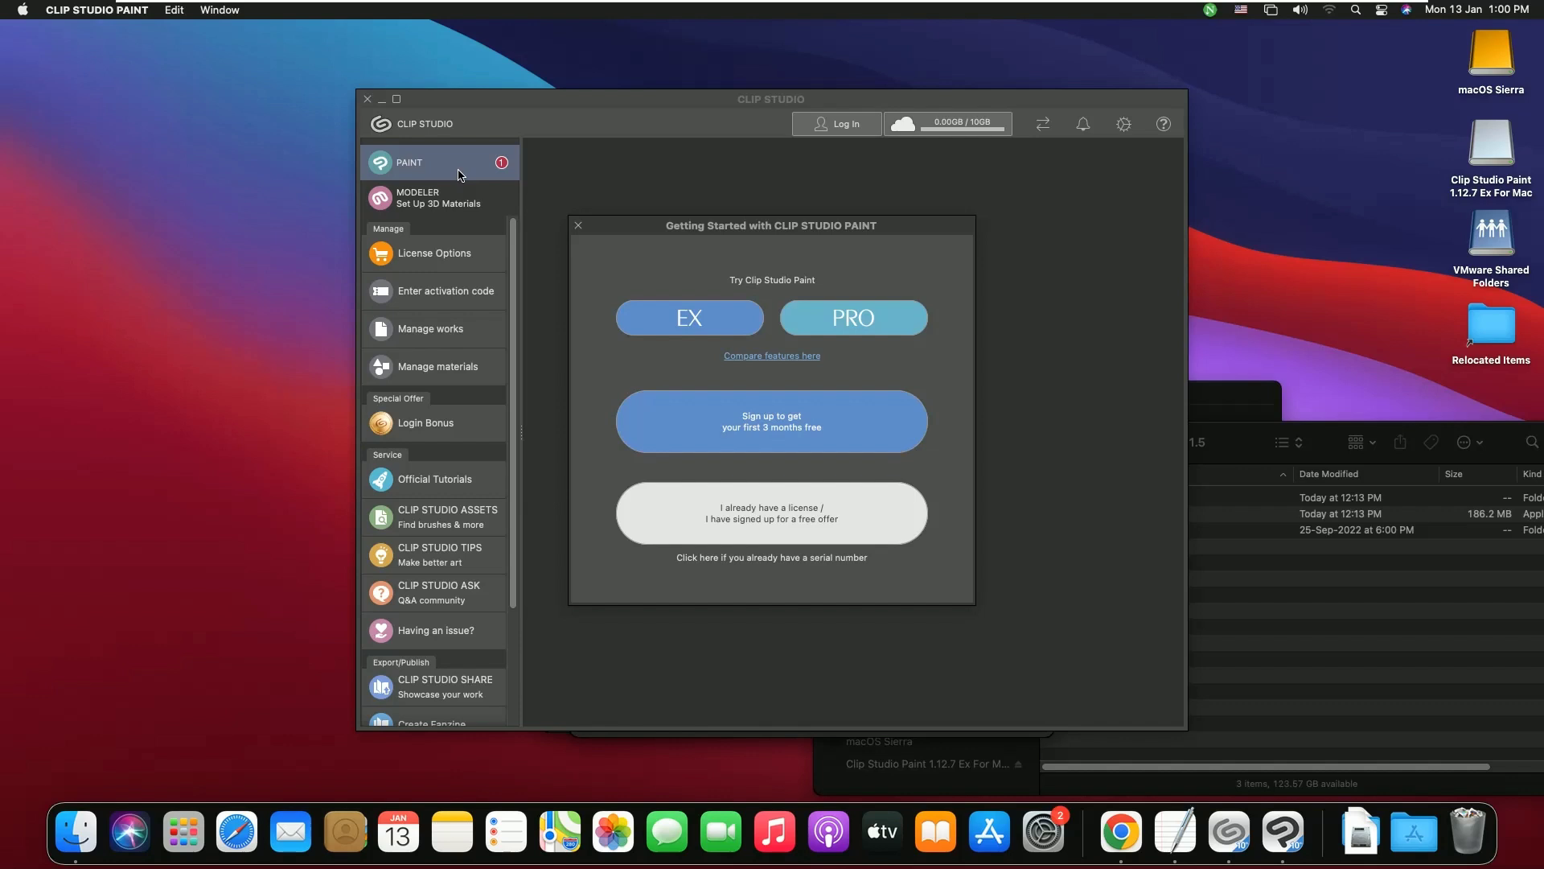
{"action": "left_click", "coordinate": [743, 322]}
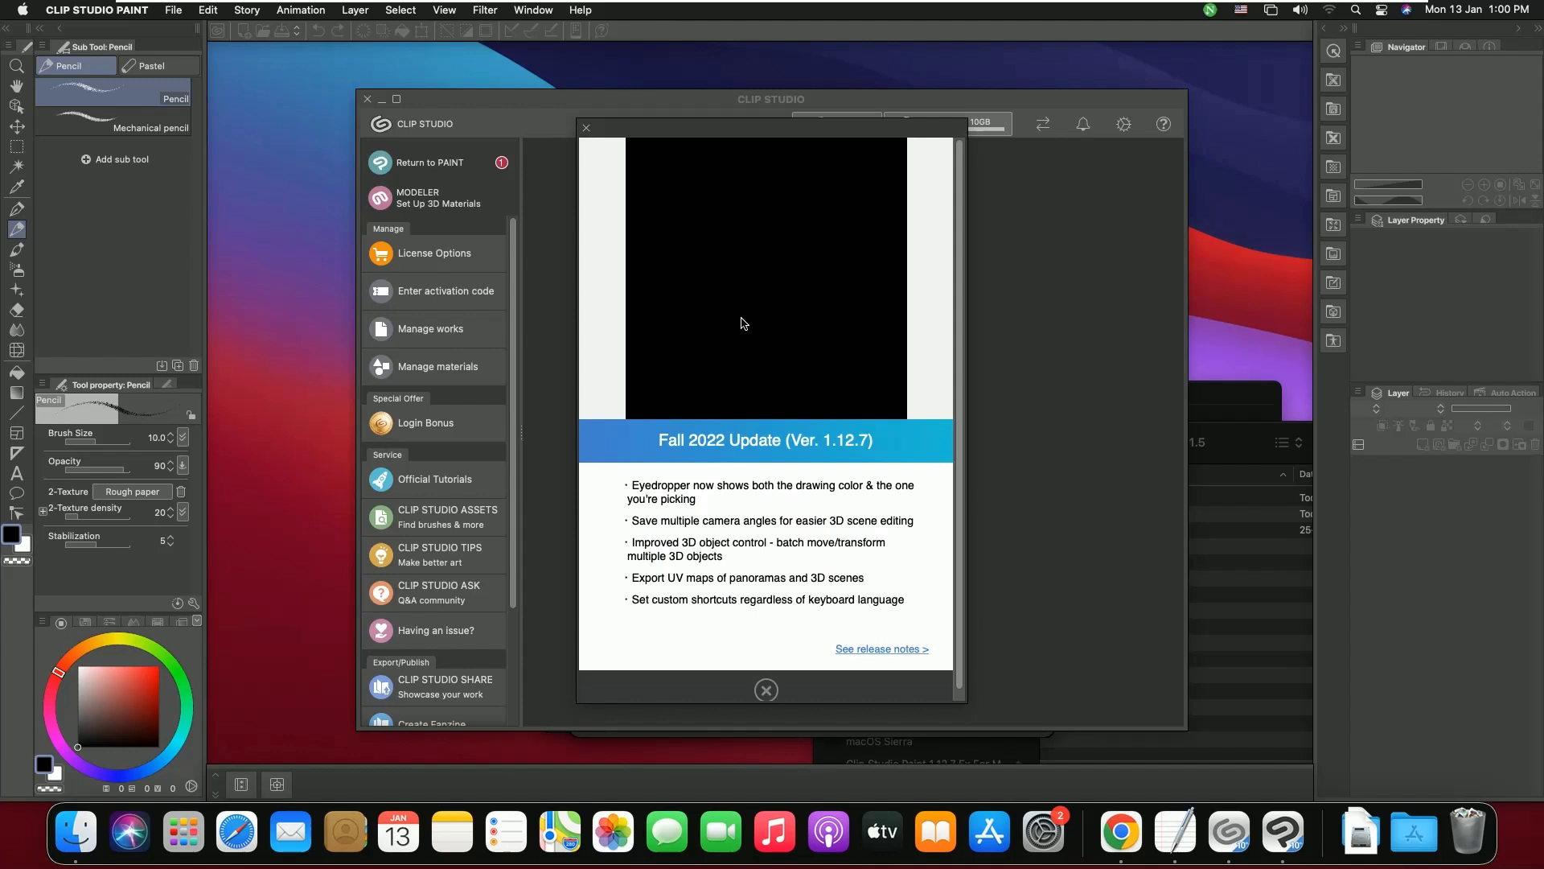
{"action": "left_click", "coordinate": [588, 129]}
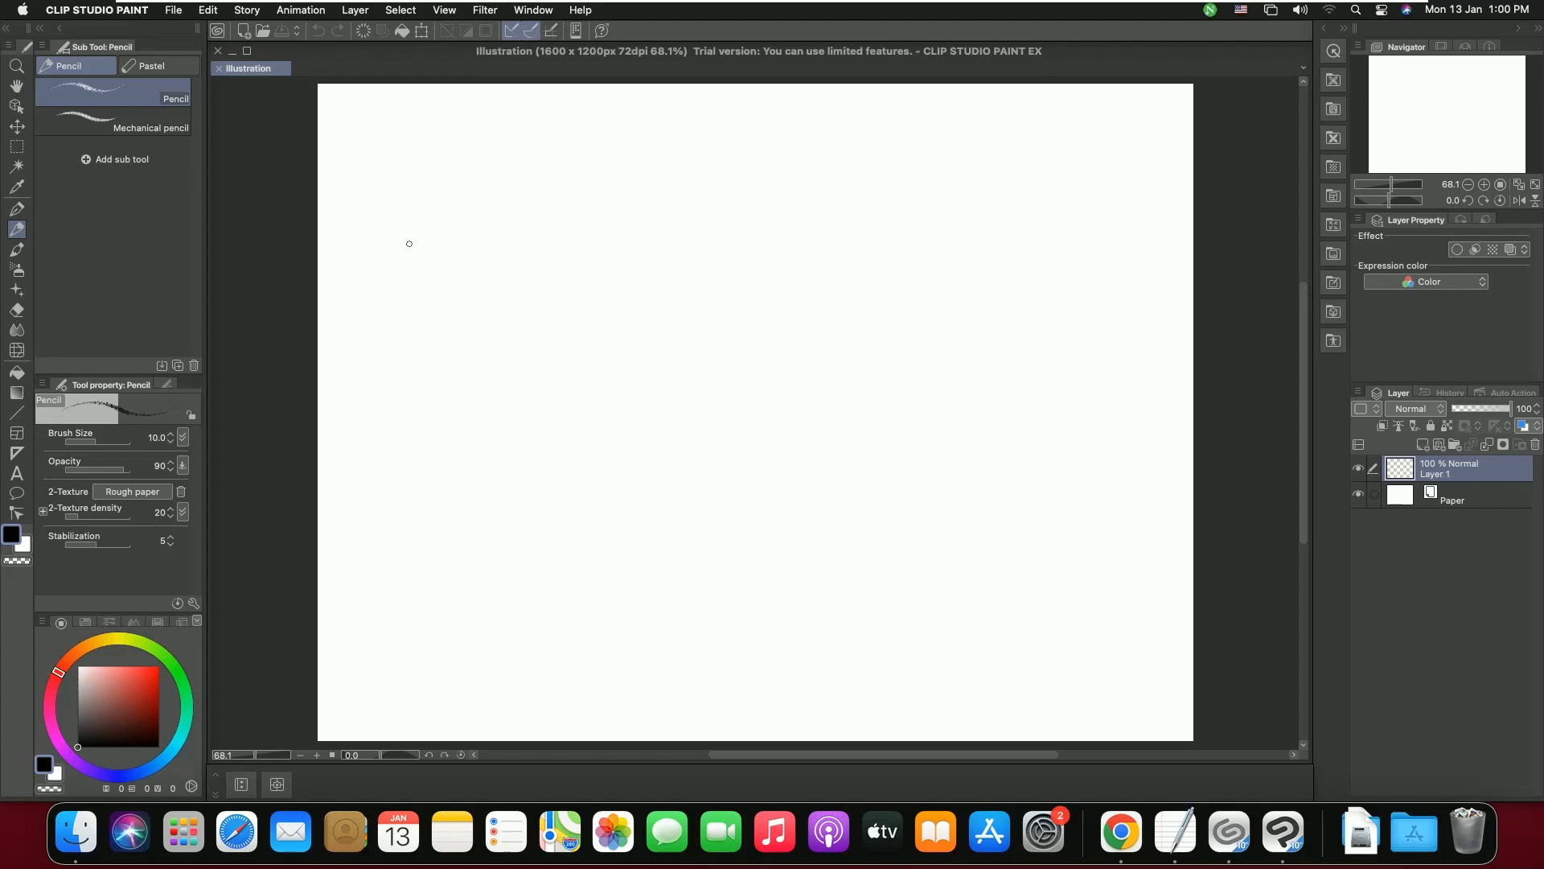
Draw 'Zo' on the canvas, then try a license-only File command
{"action": "left_click_drag", "start_coordinate": [406, 243], "coordinate": [557, 360]}
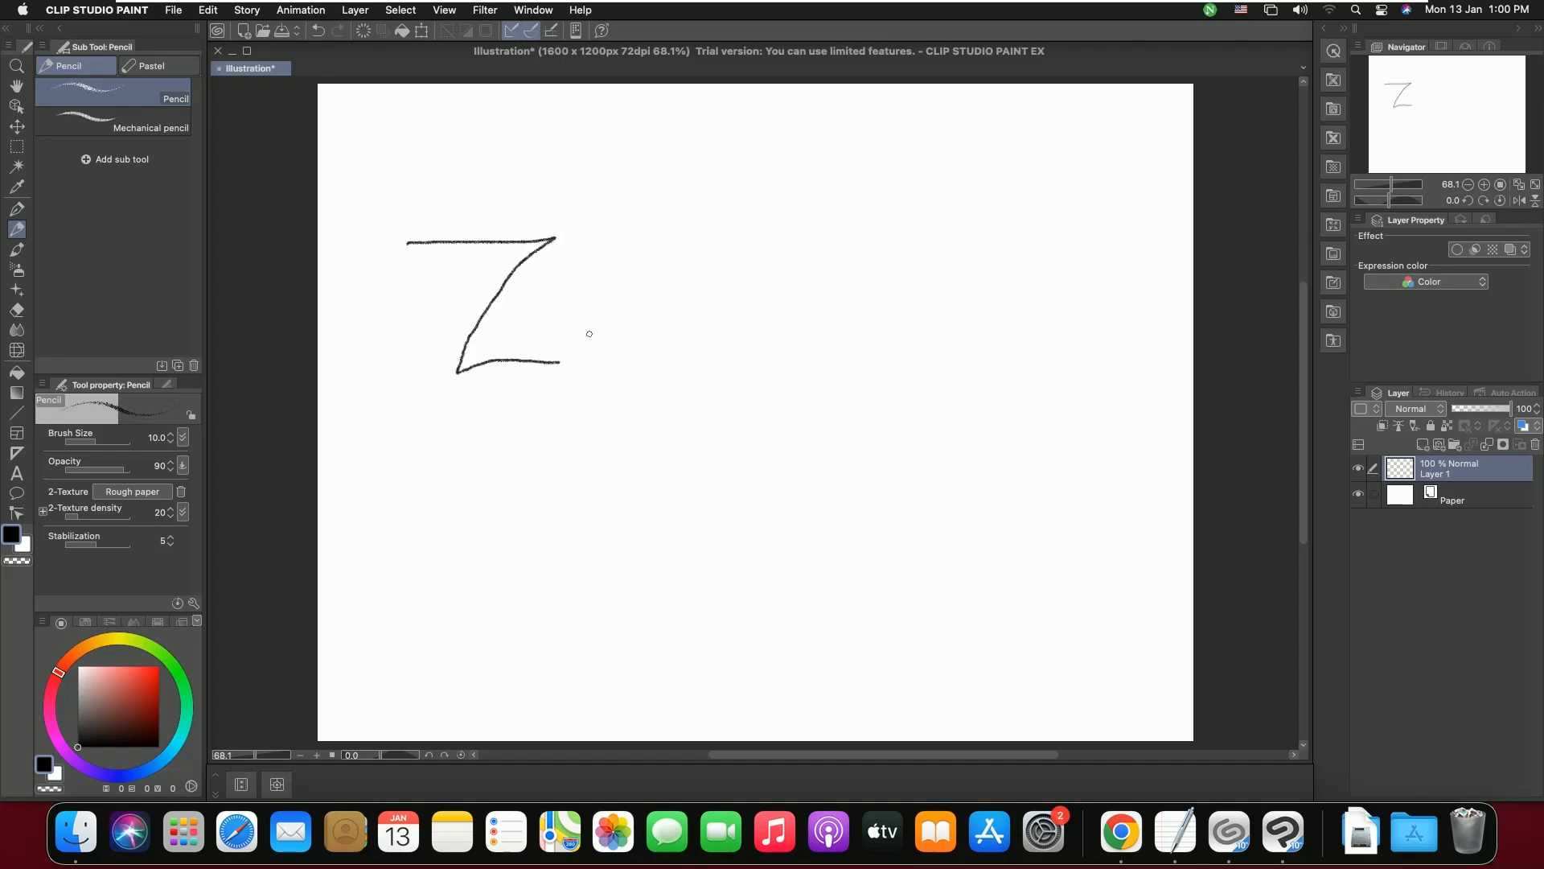
{"action": "left_click_drag", "start_coordinate": [590, 308], "coordinate": [600, 312]}
{"action": "left_click", "coordinate": [174, 14]}
{"action": "left_click", "coordinate": [210, 146]}
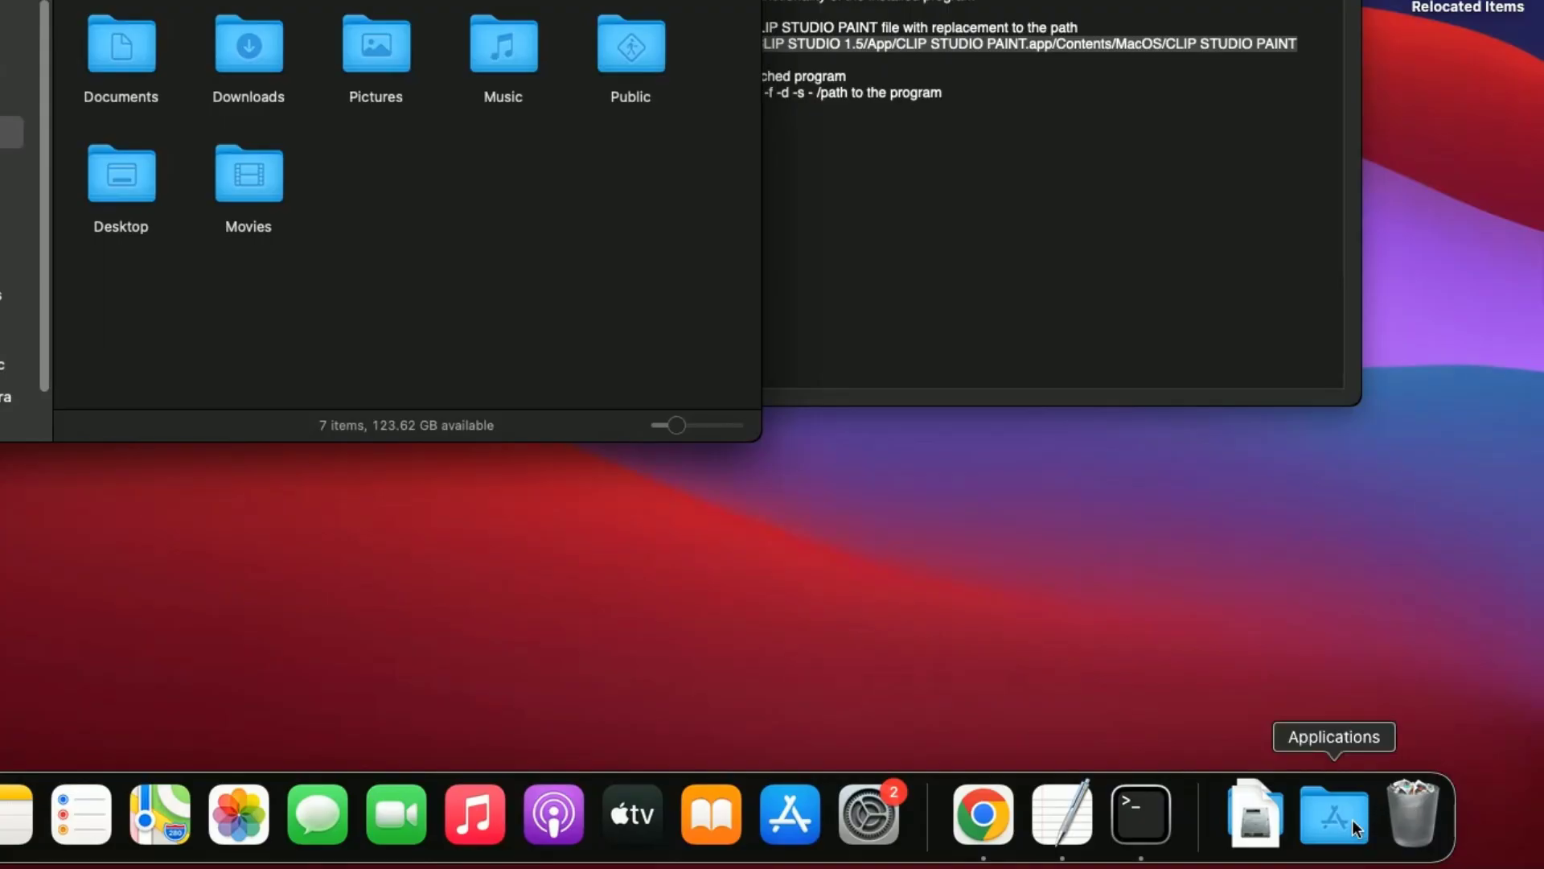
Open the CLIP STUDIO 1.5 folder in Finder from the Dock's Applications stack
{"action": "left_click", "coordinate": [1355, 827]}
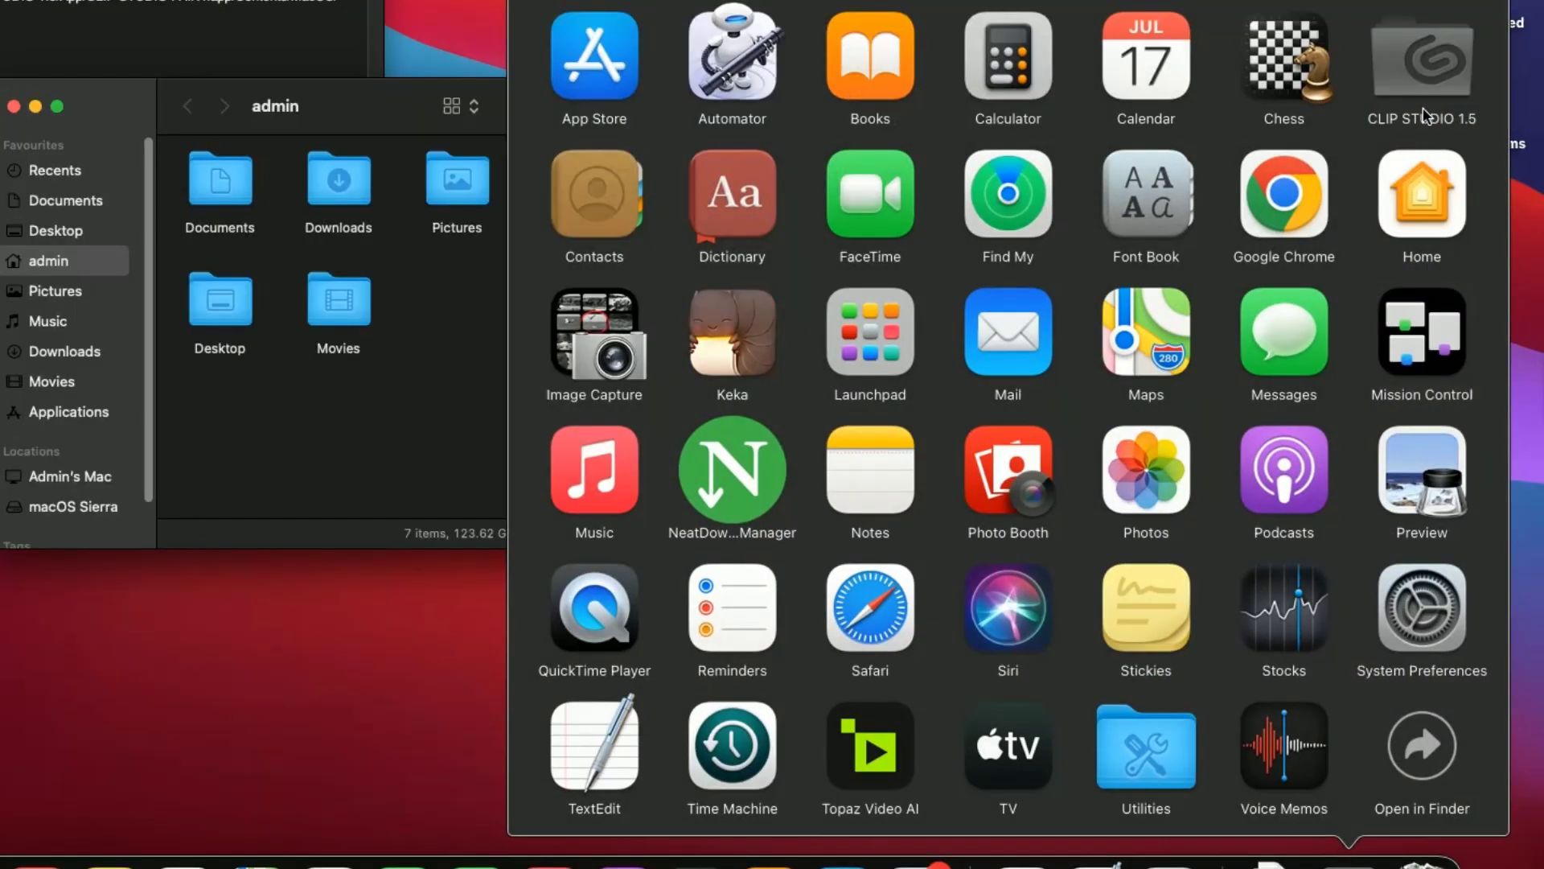
{"action": "left_click", "coordinate": [1422, 107]}
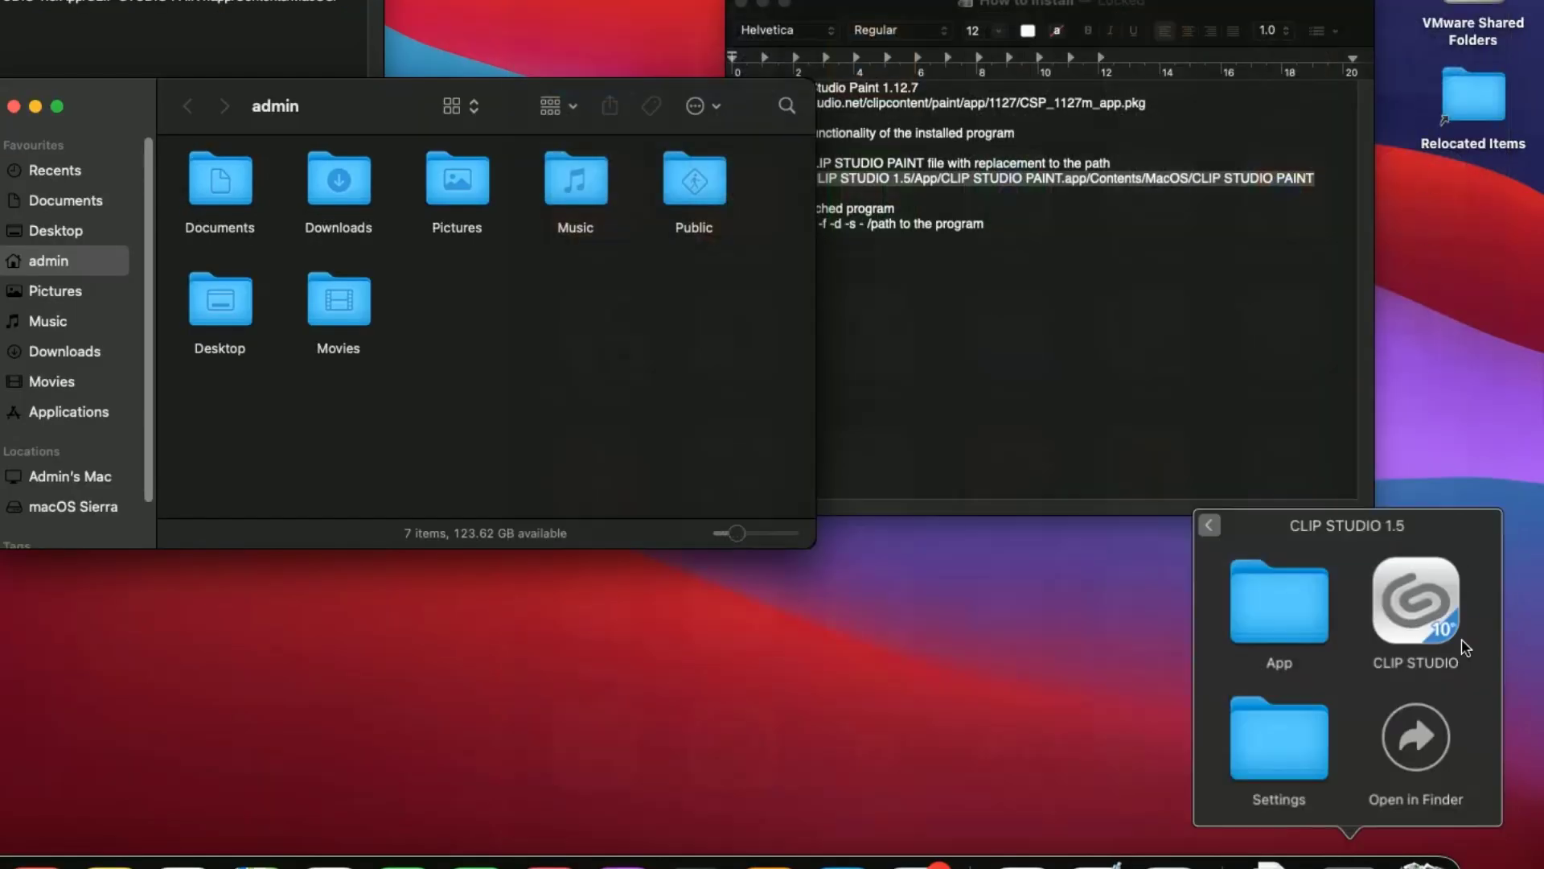
{"action": "left_click", "coordinate": [1417, 739]}
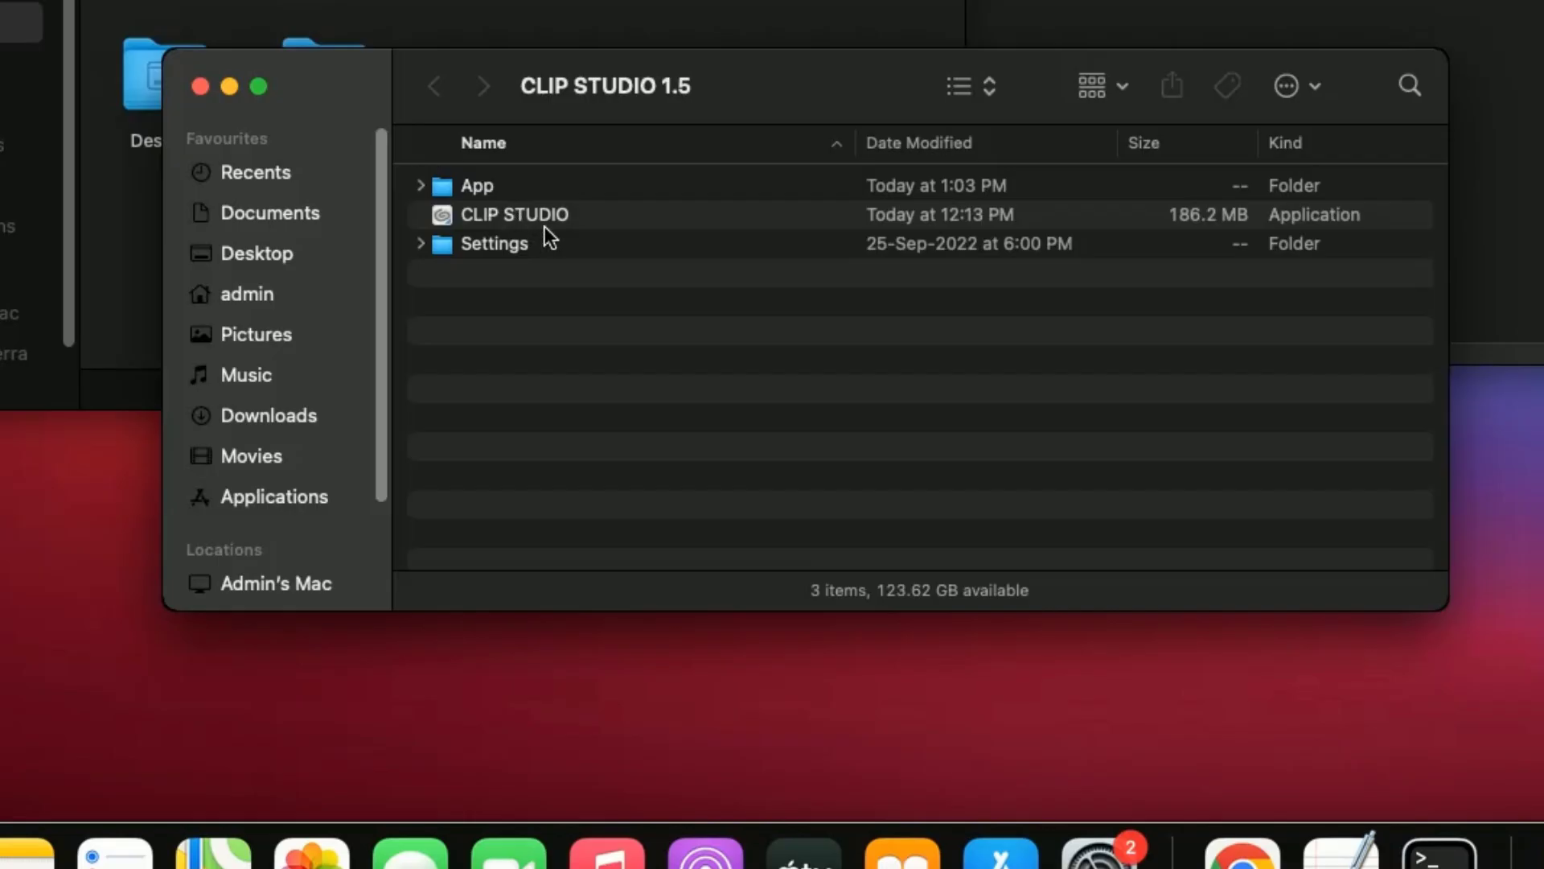
In the App folder, show the package contents of CLIP STUDIO PAINT
{"action": "left_click", "coordinate": [765, 468]}
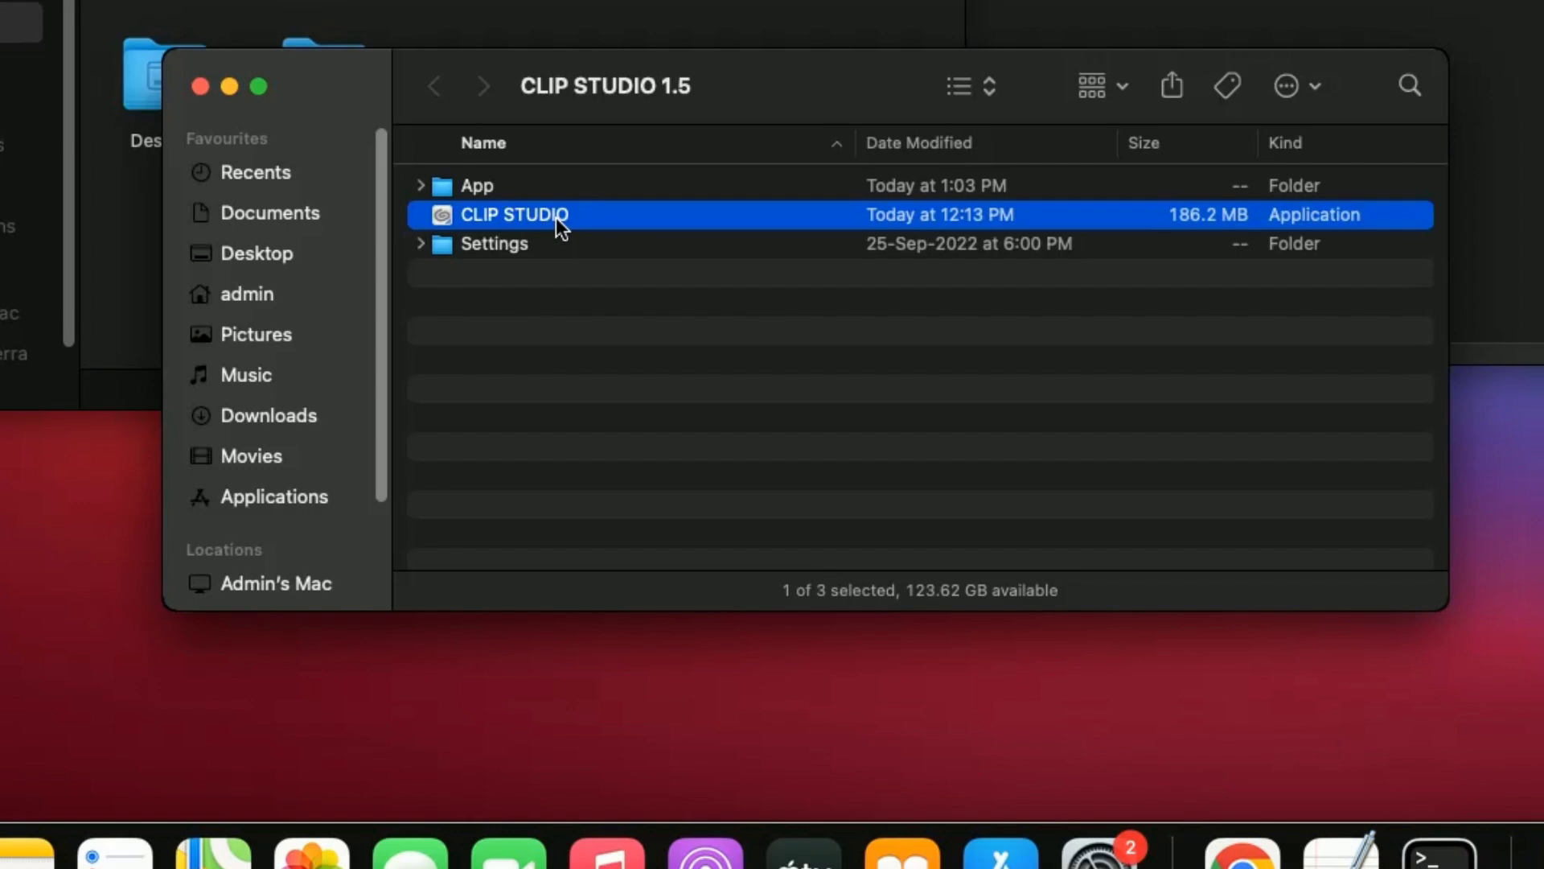
{"action": "double_click", "coordinate": [520, 196]}
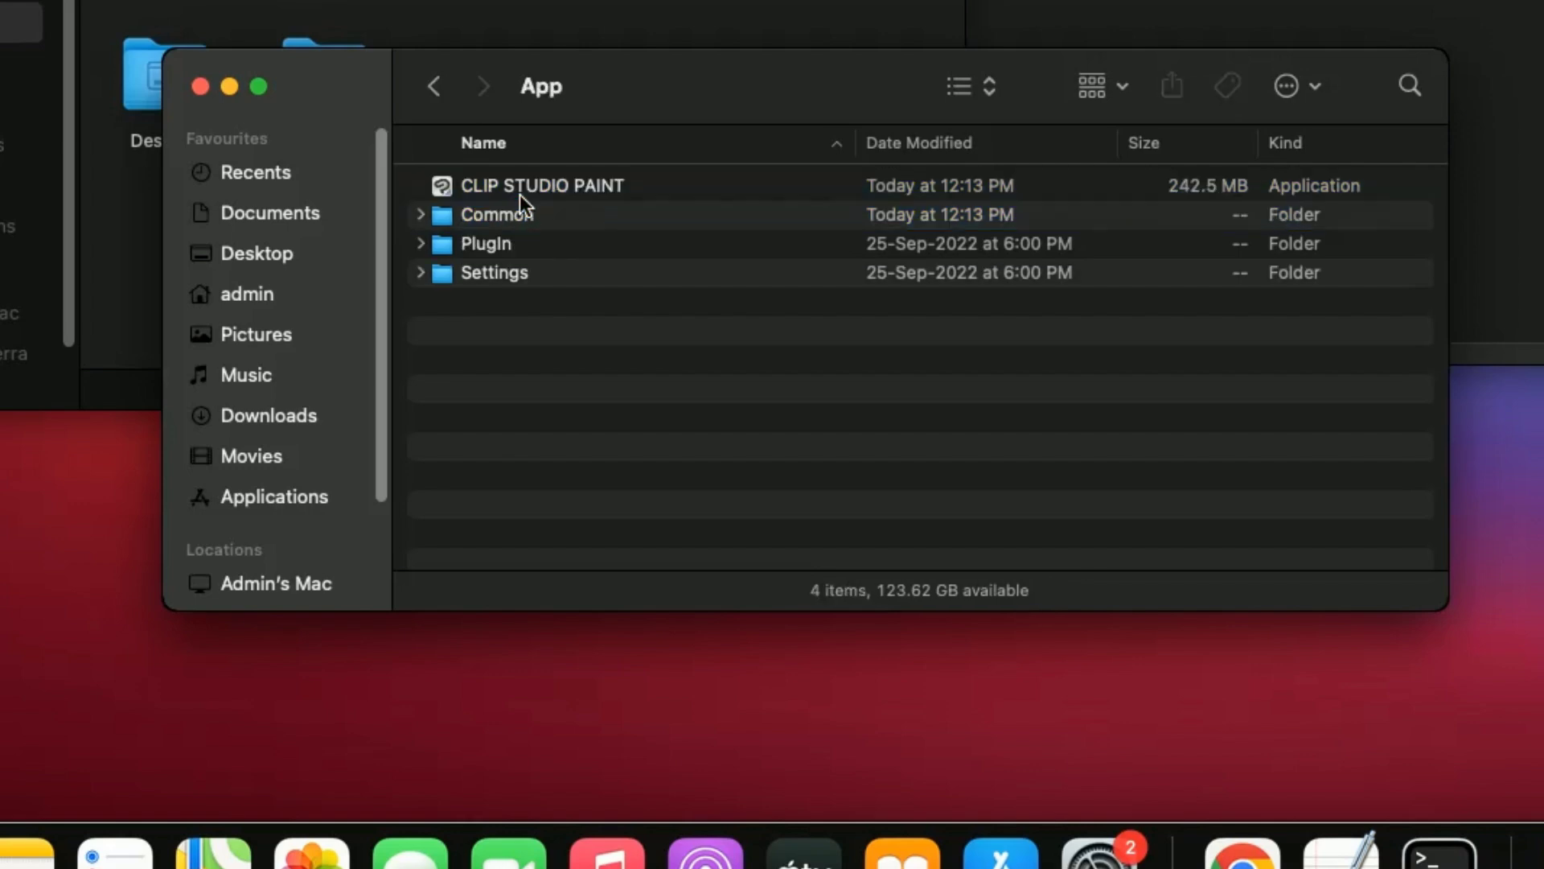
{"action": "left_click", "coordinate": [576, 190]}
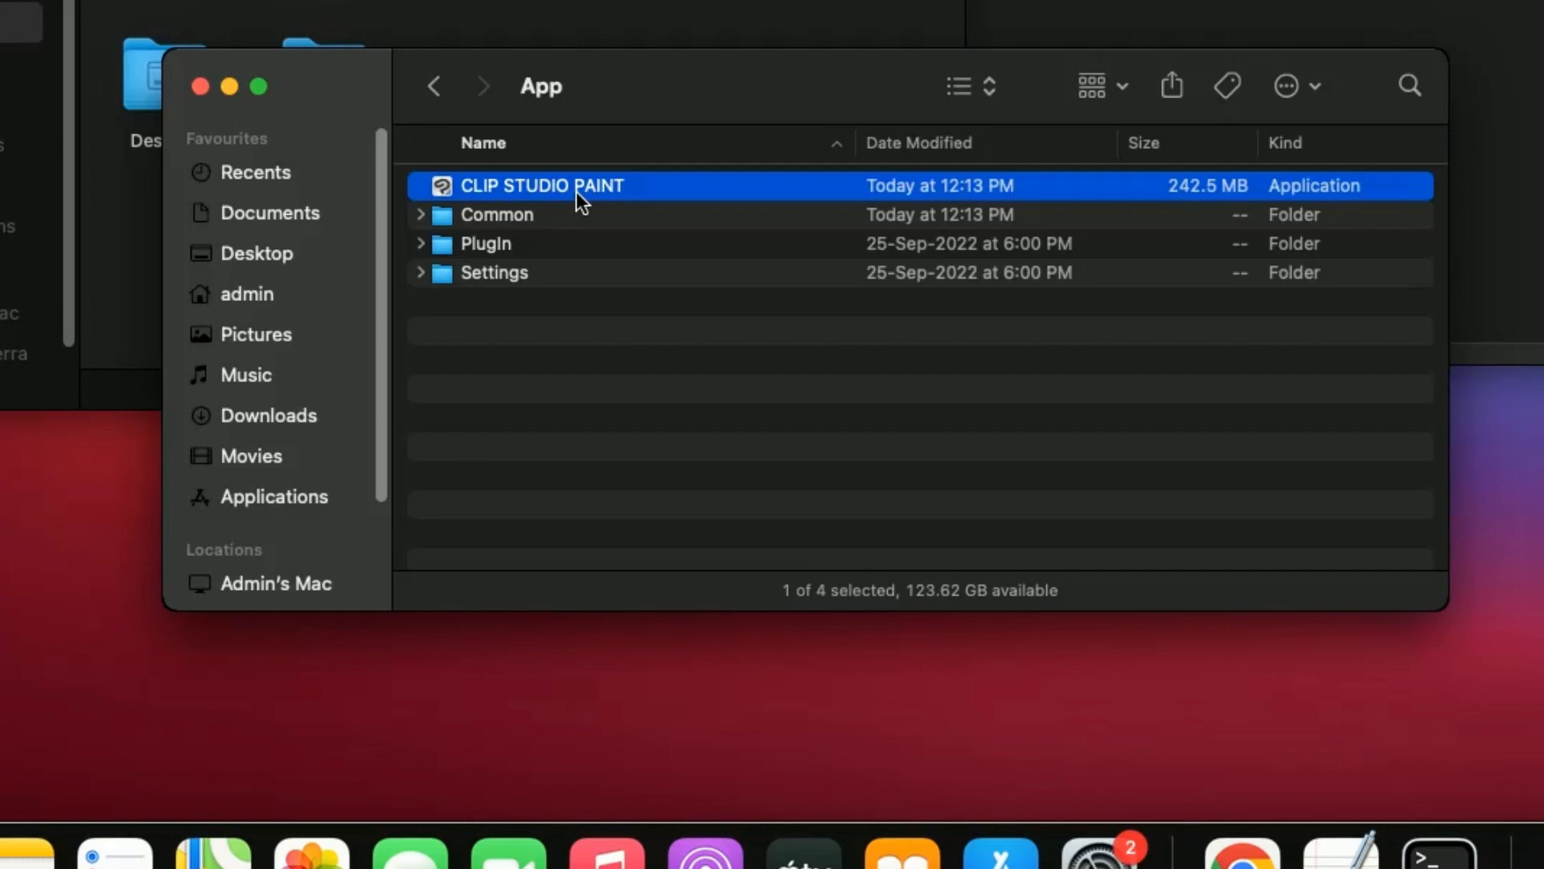
{"action": "right_click", "coordinate": [576, 192]}
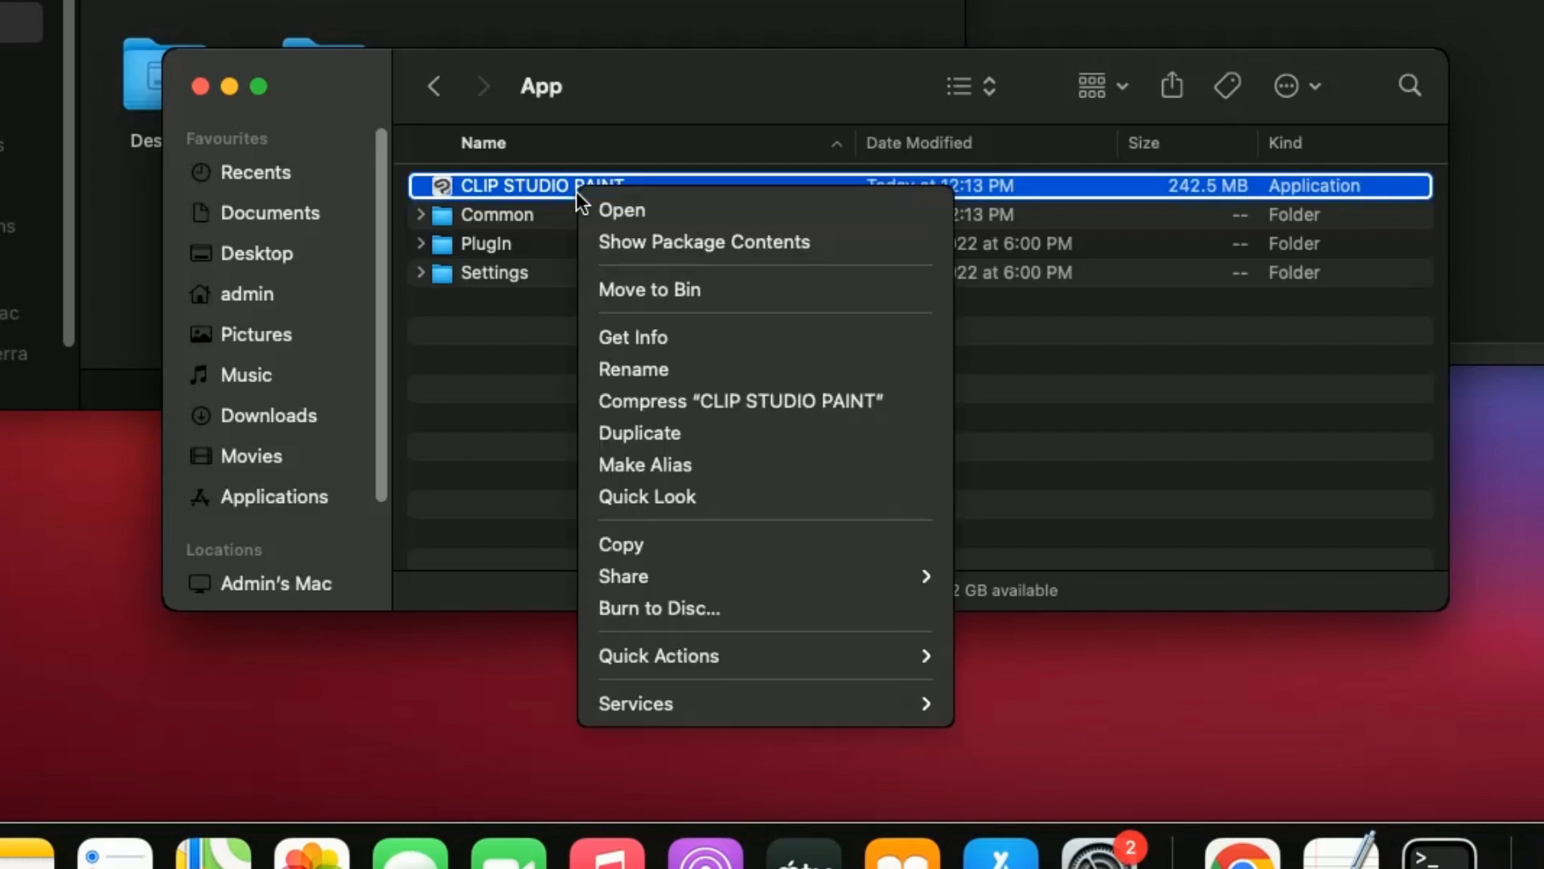
{"action": "left_click", "coordinate": [705, 241]}
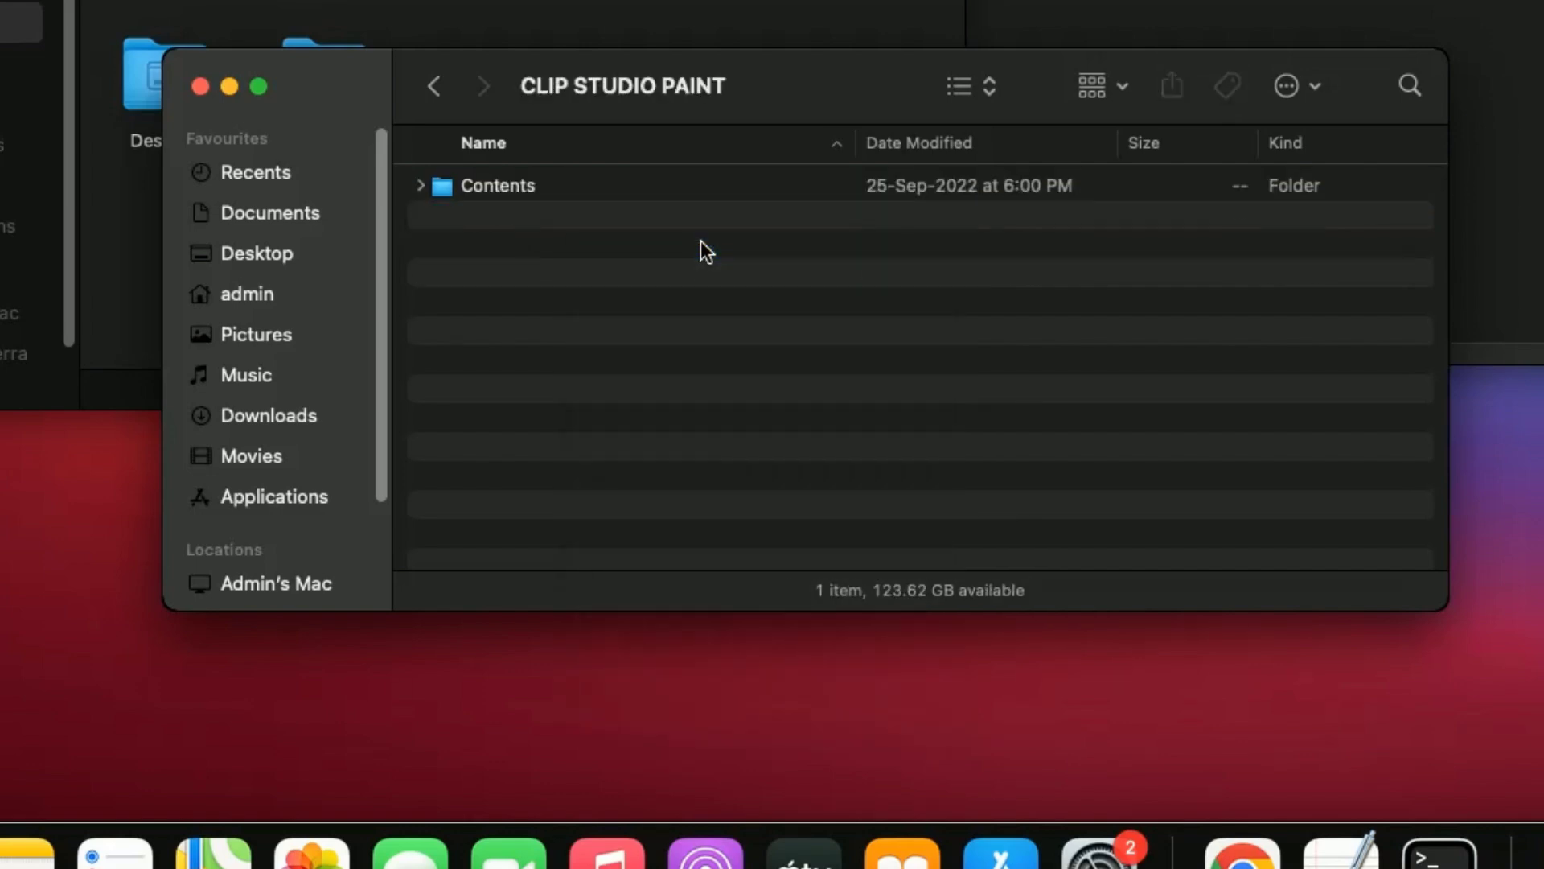
Open Contents, then MacOS, and bring up the CLIP STUDIO PAINT executable's context menu
{"action": "double_click", "coordinate": [528, 191]}
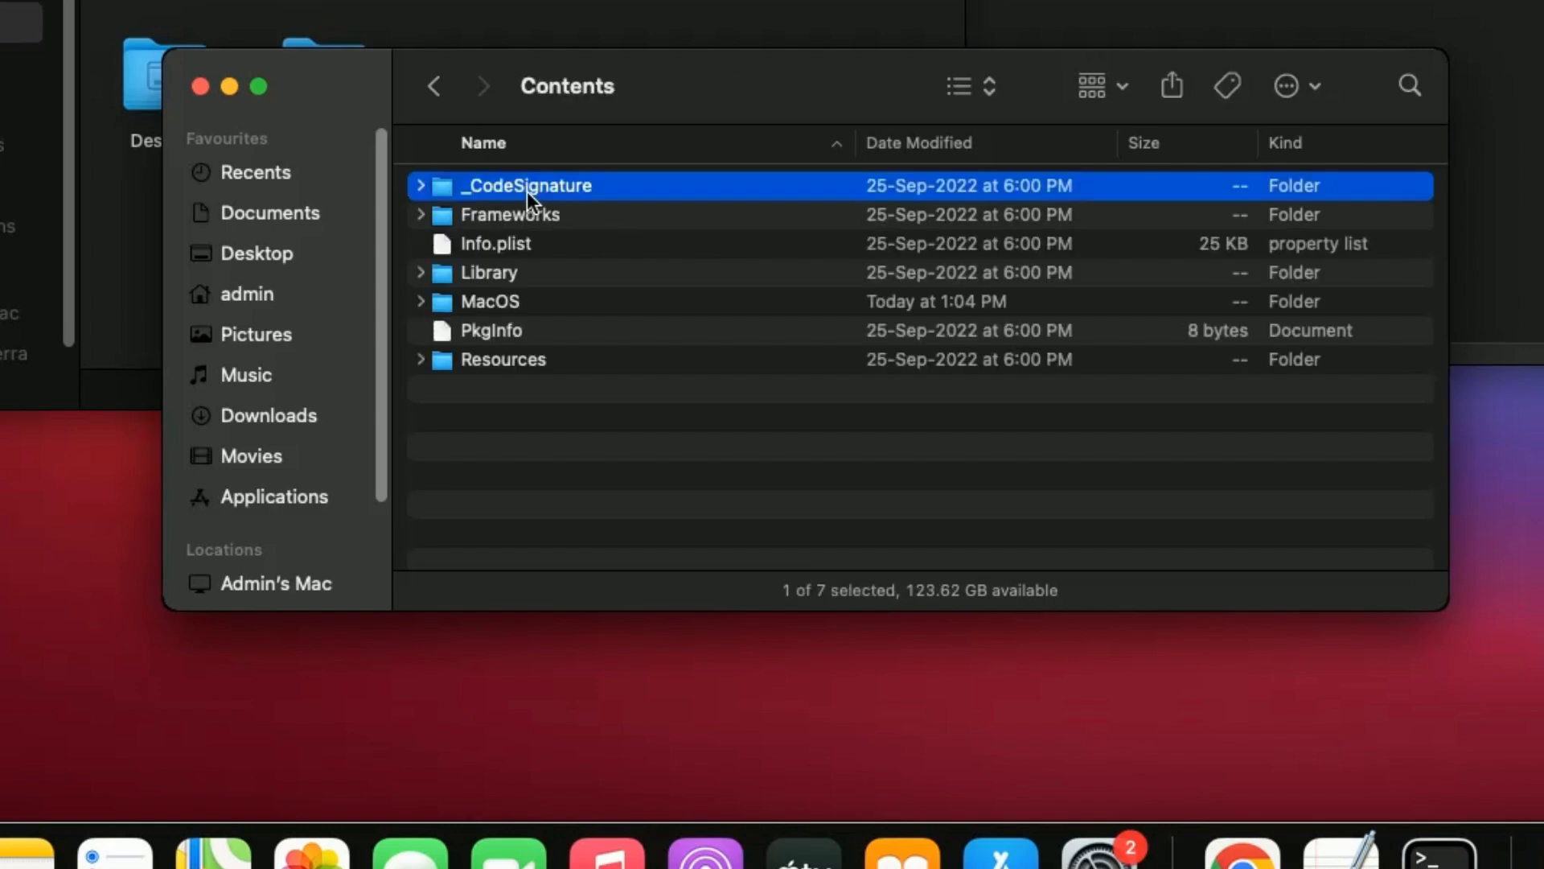
{"action": "double_click", "coordinate": [530, 302]}
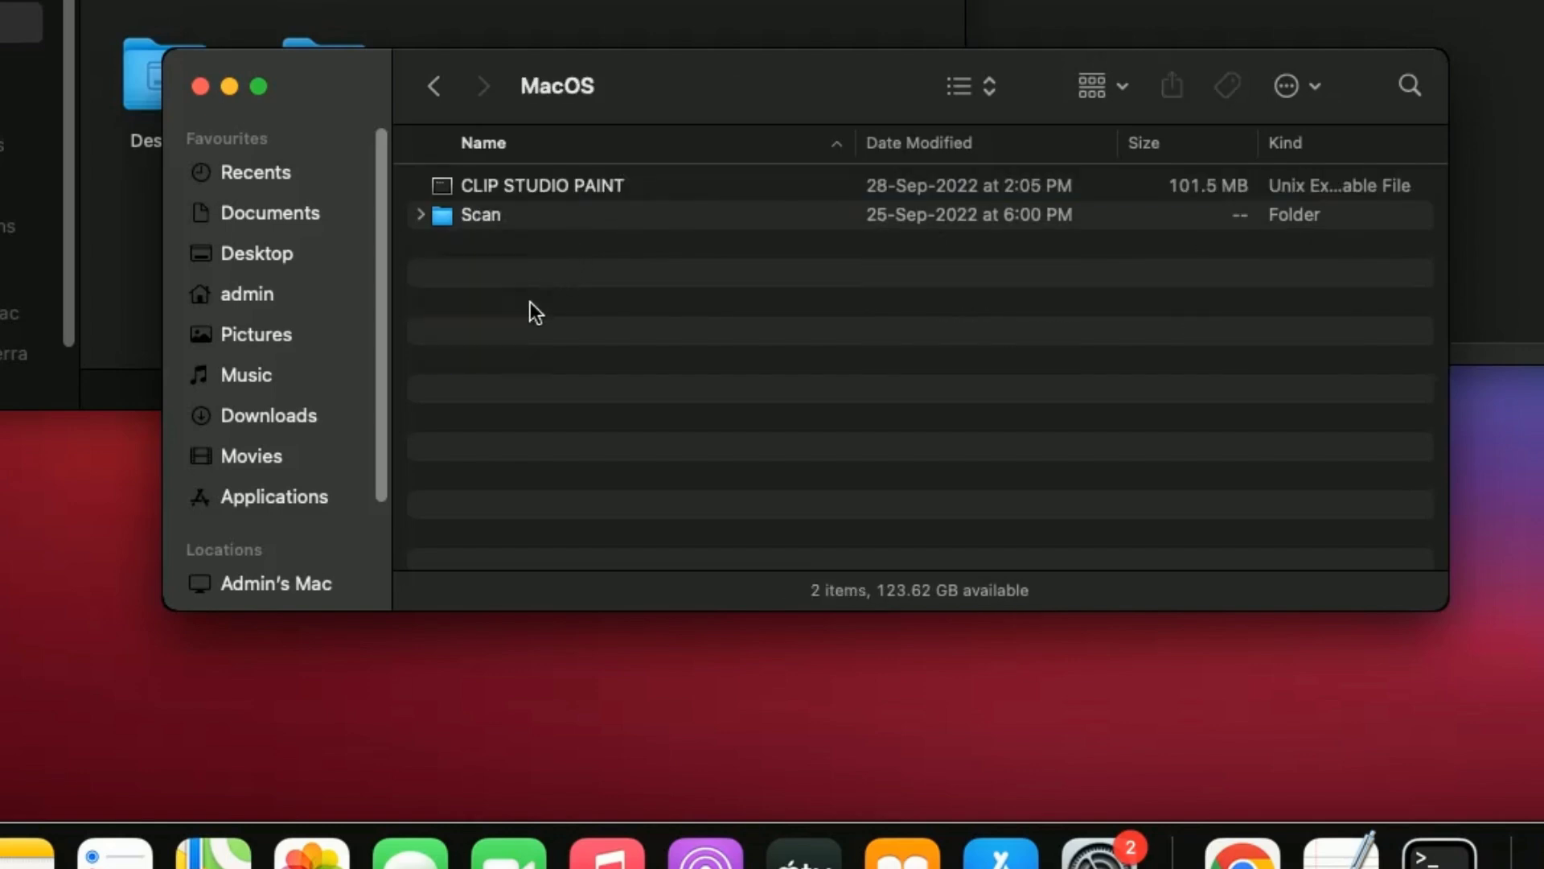
{"action": "left_click", "coordinate": [588, 188]}
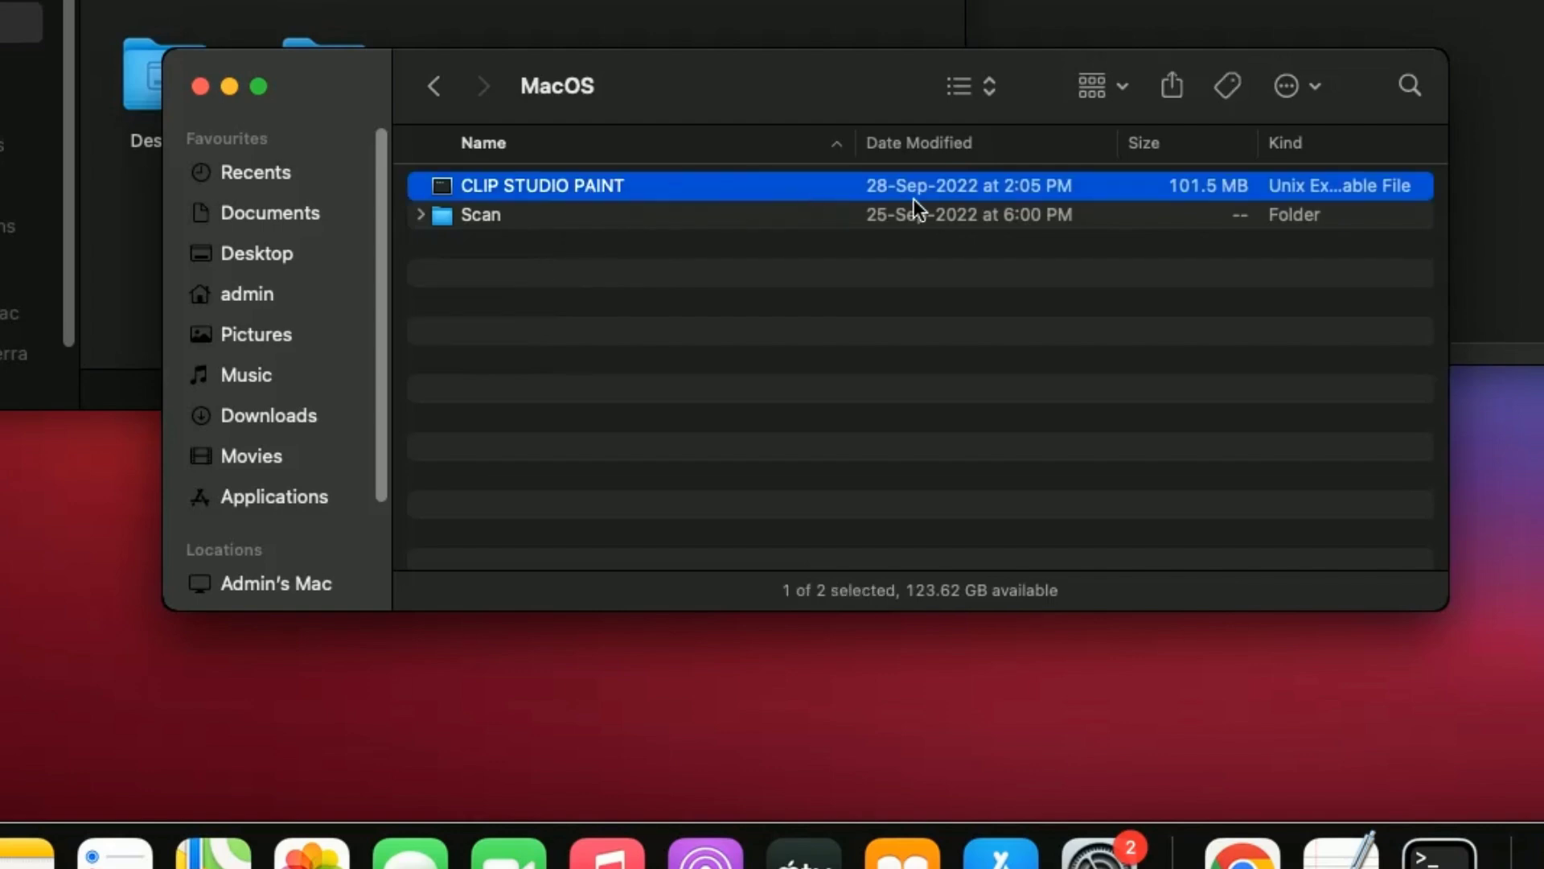
{"action": "right_click", "coordinate": [737, 193]}
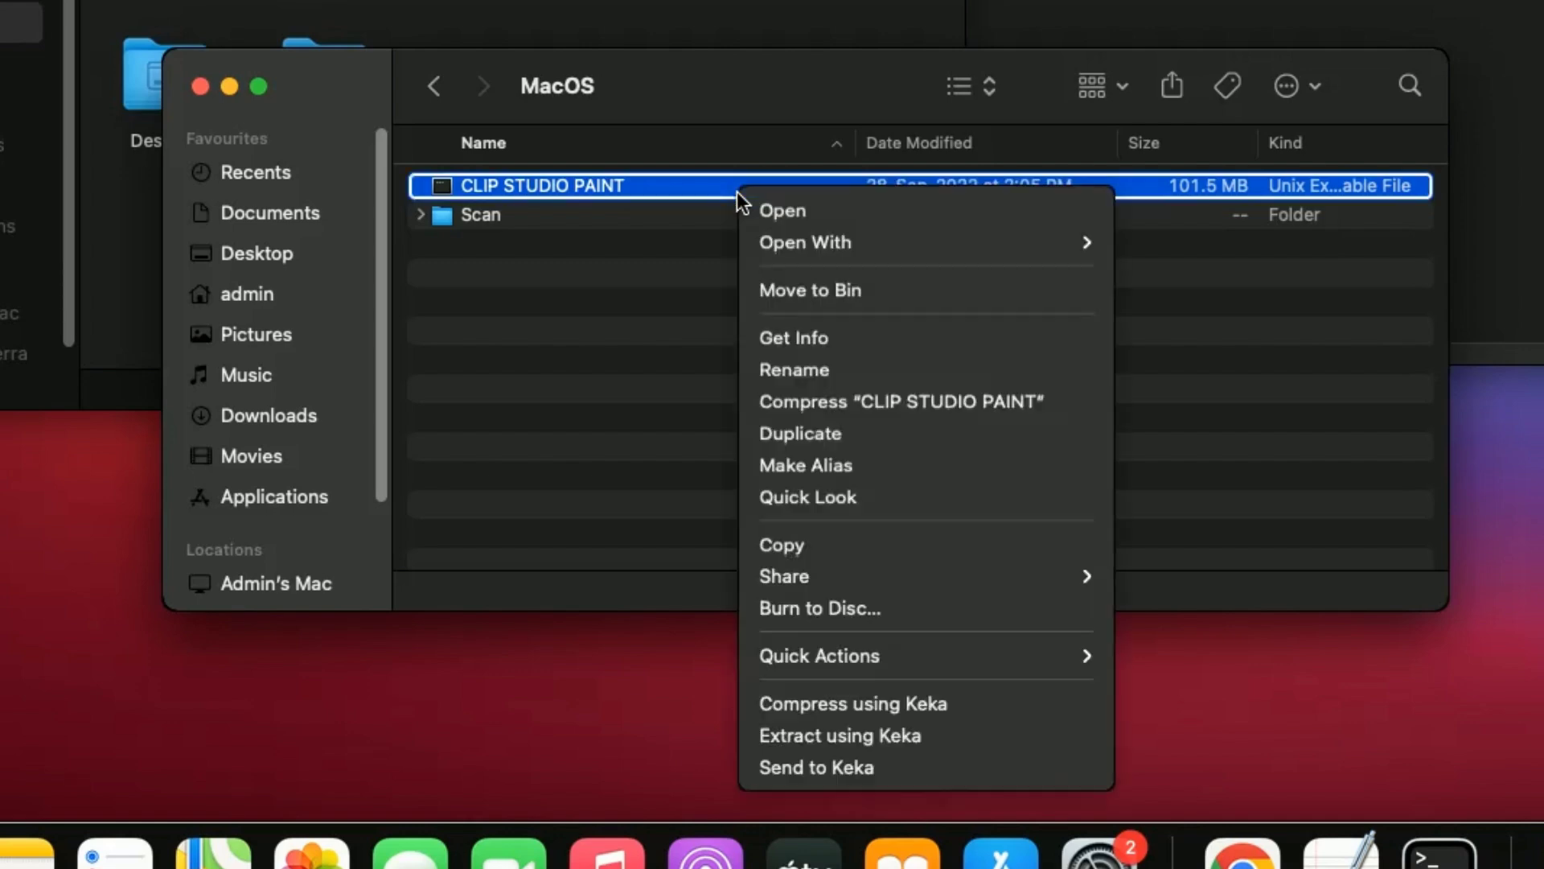